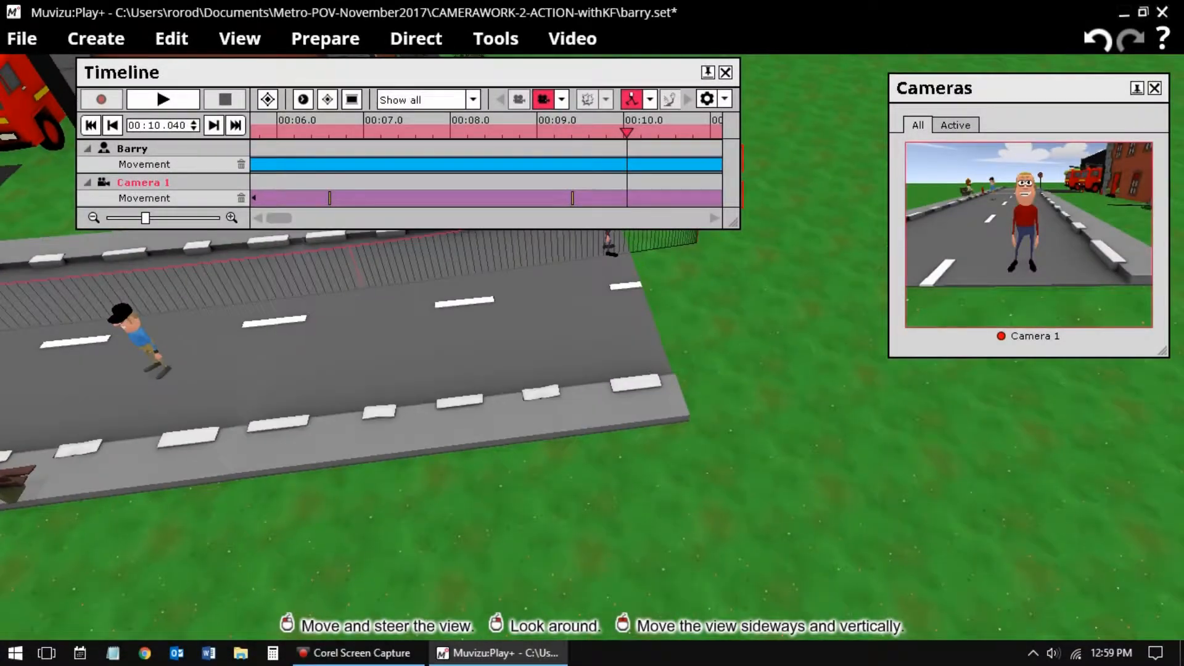
# Move the timeline playhead to 00:10.200, where Barry starts turning back at the end of the road
pyautogui.moveTo(812, 462); pyautogui.dragTo(812, 430)
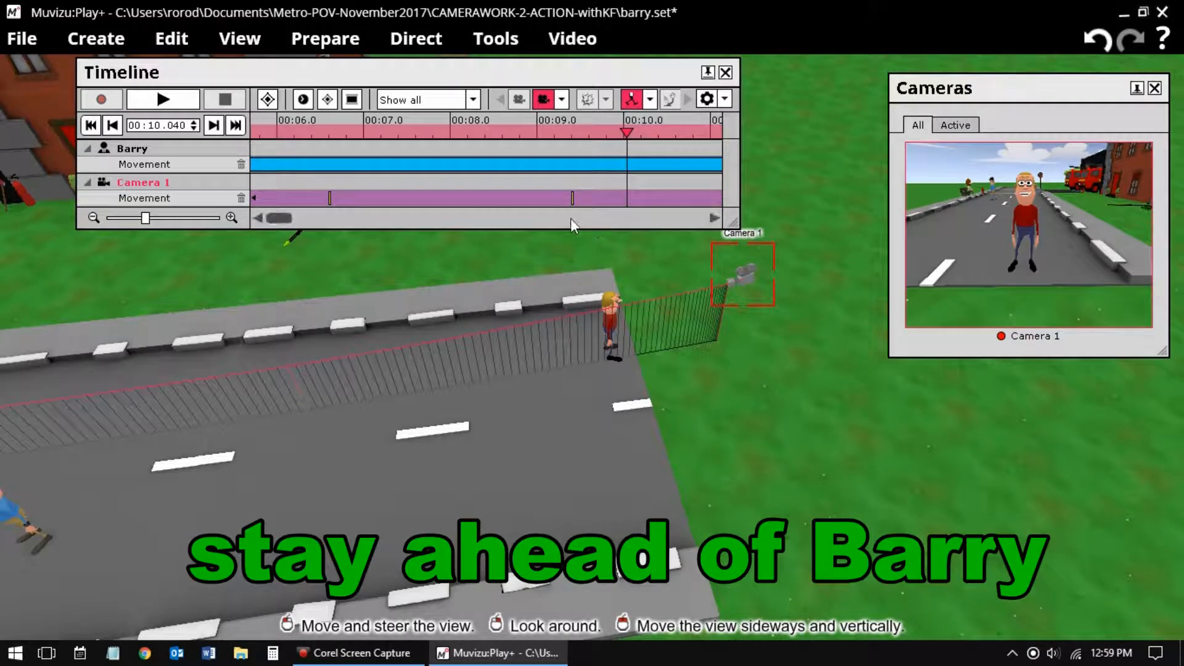
pyautogui.click(587, 220)
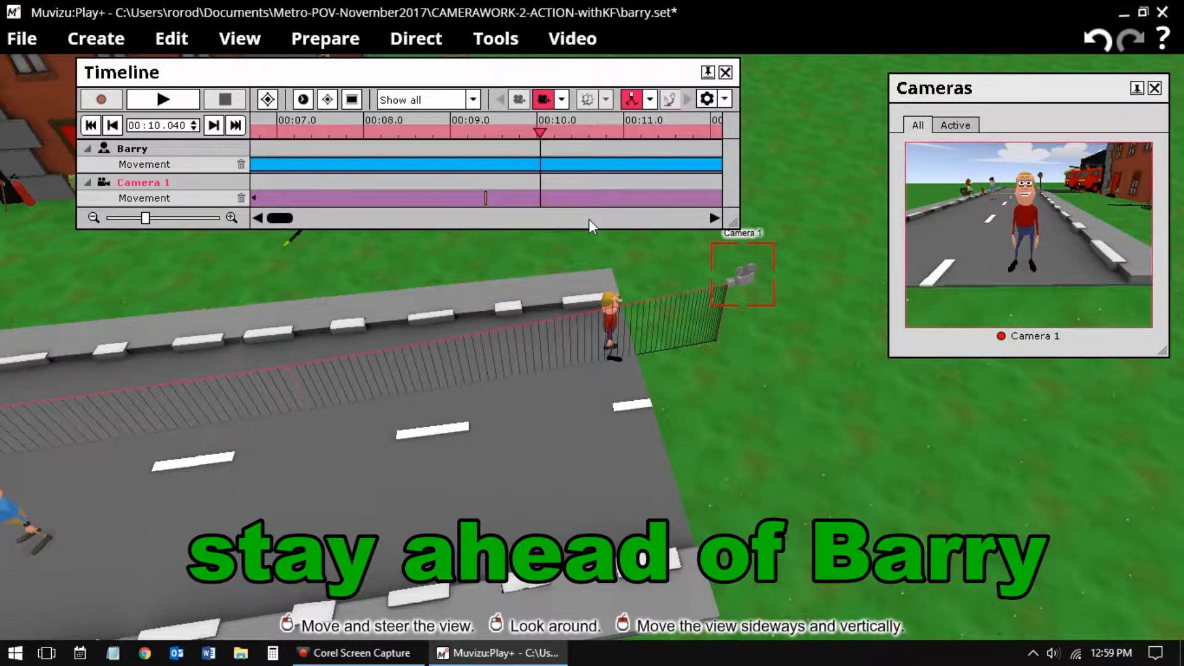
pyautogui.click(494, 221)
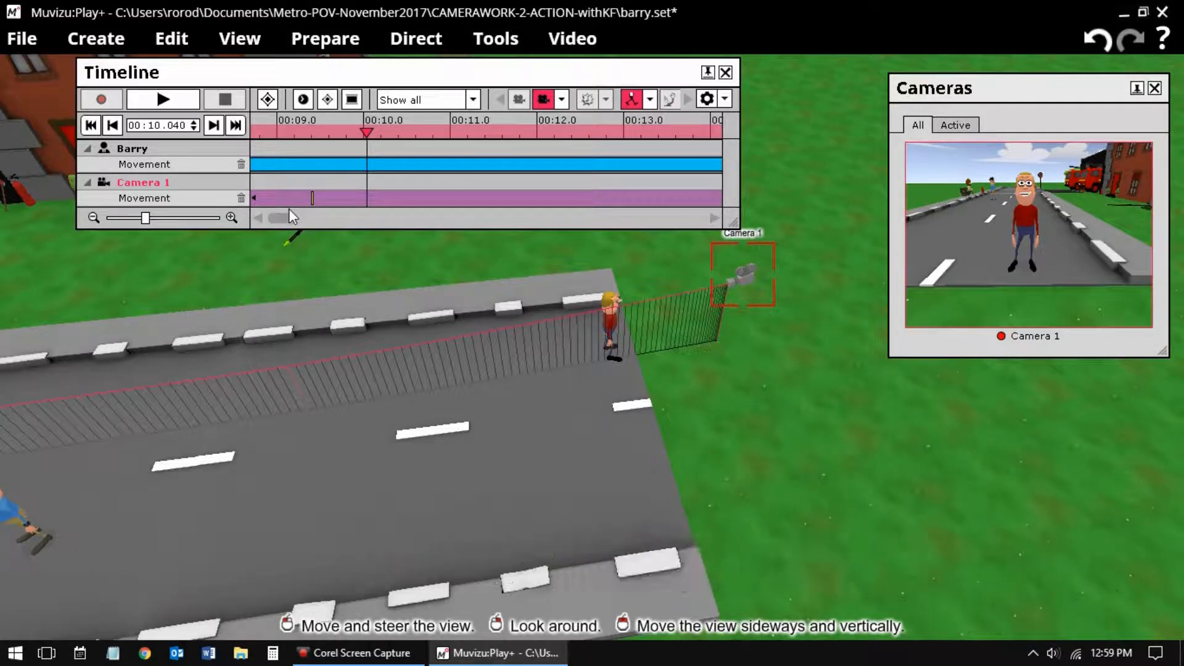
pyautogui.click(282, 194)
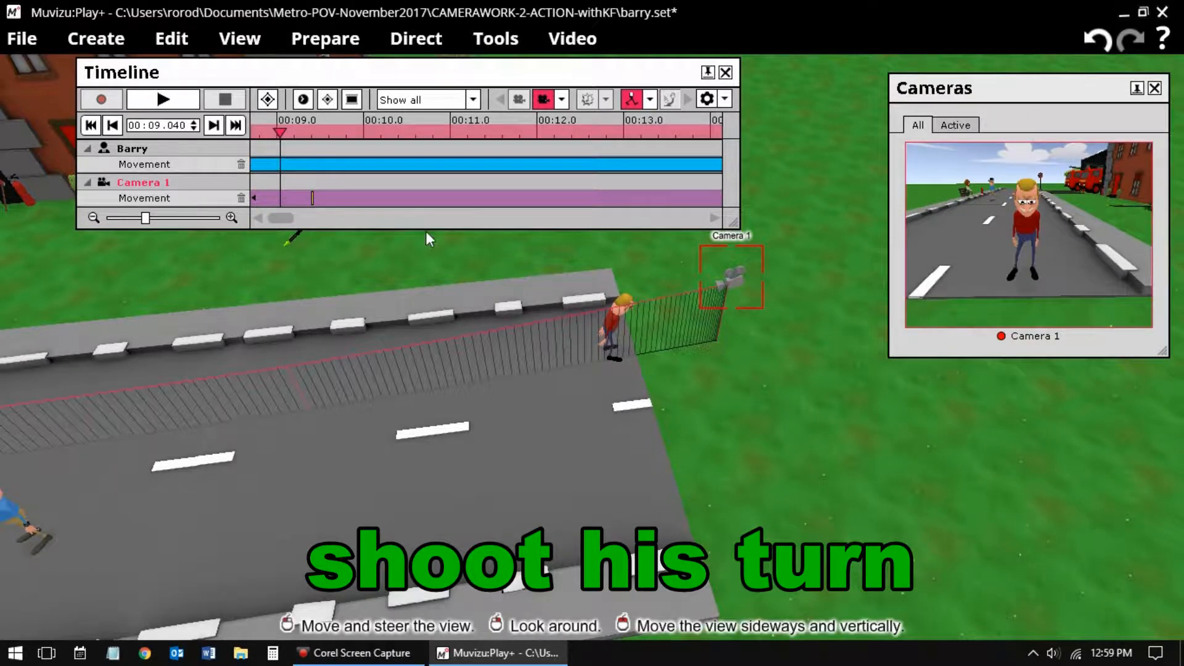
pyautogui.click(357, 196)
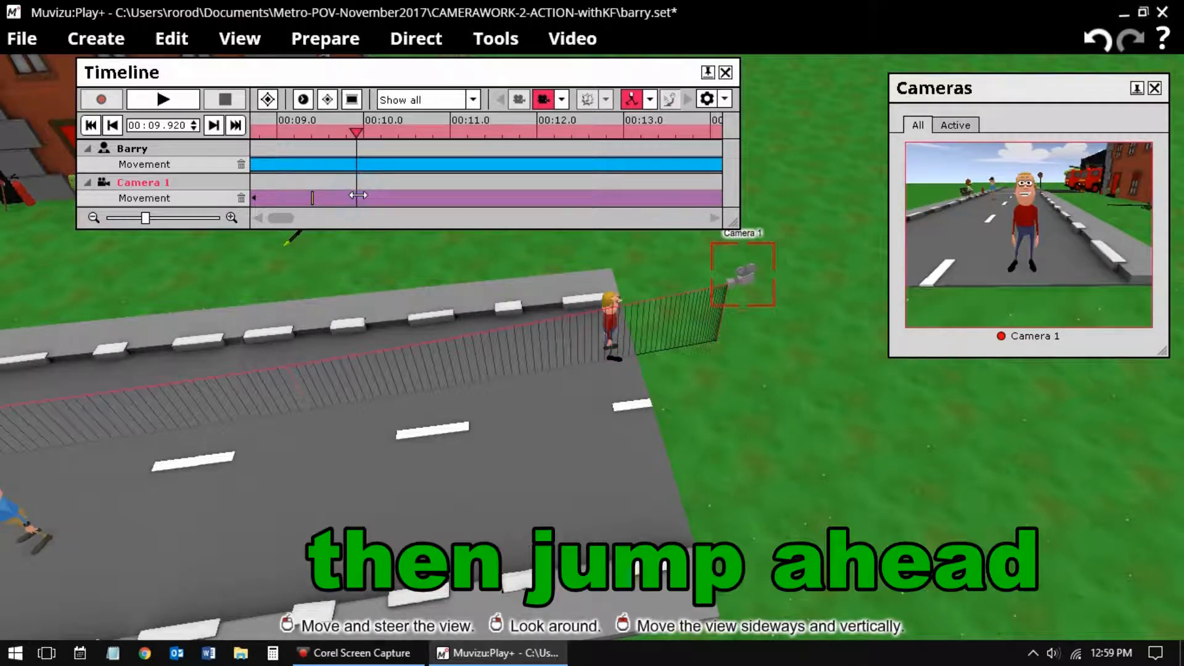
pyautogui.click(383, 196)
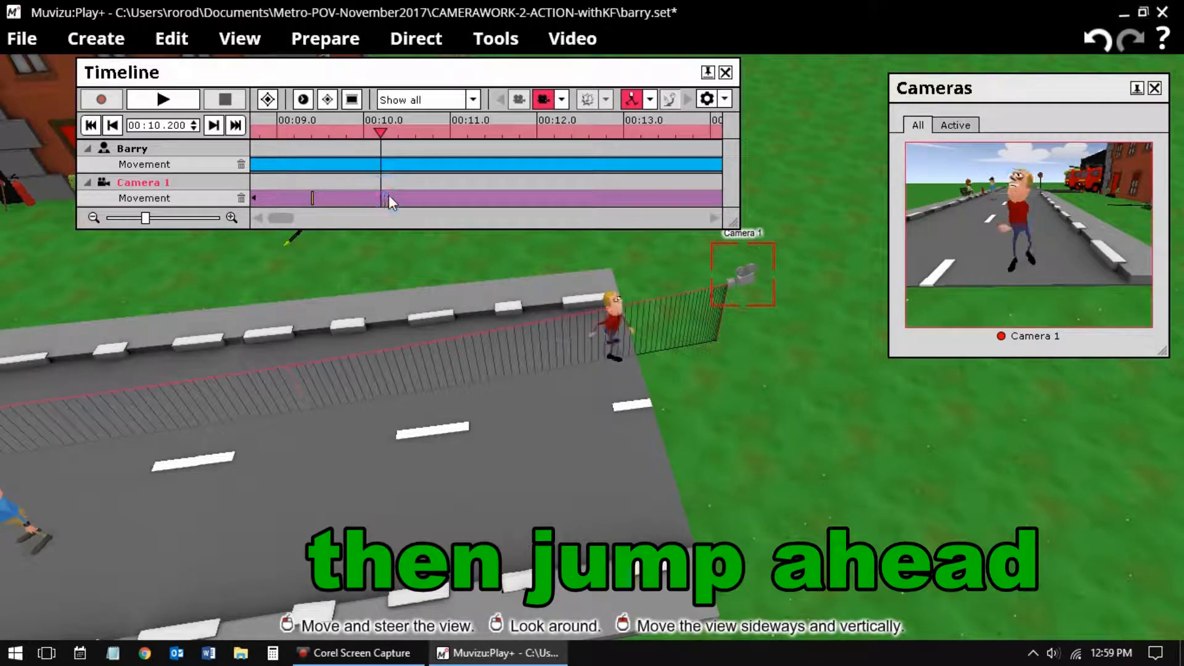
pyautogui.rightClick(393, 198)
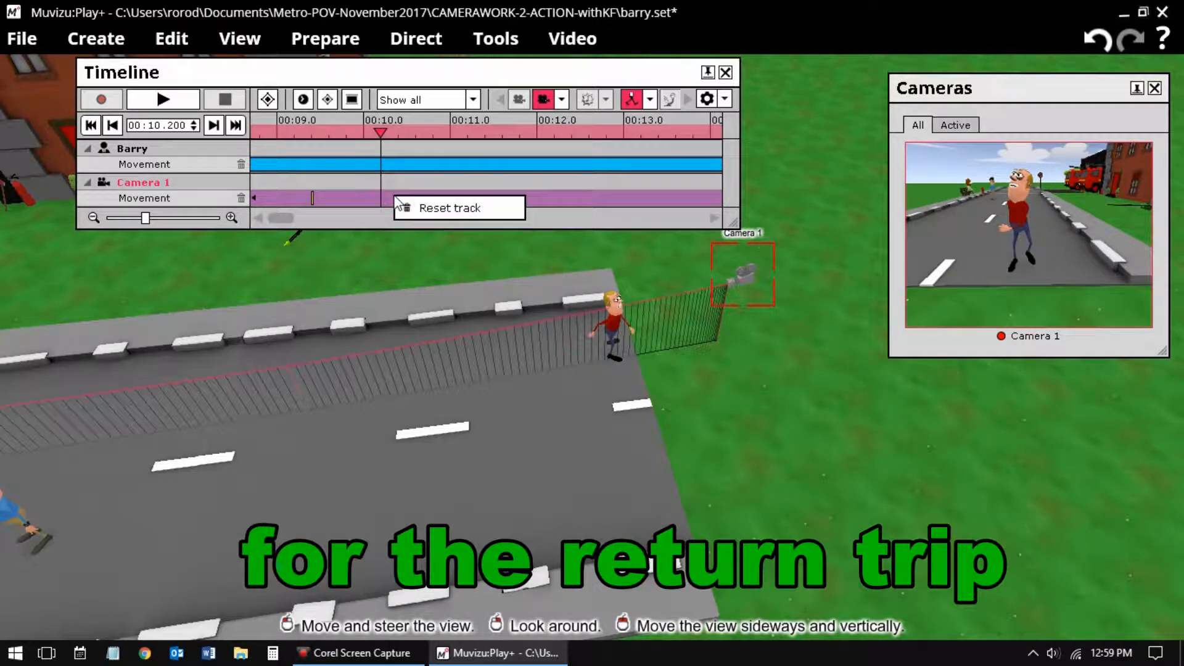
# Move Camera 1 onto the end of the road and rotate it to frame Barry from the side
pyautogui.click(752, 272)
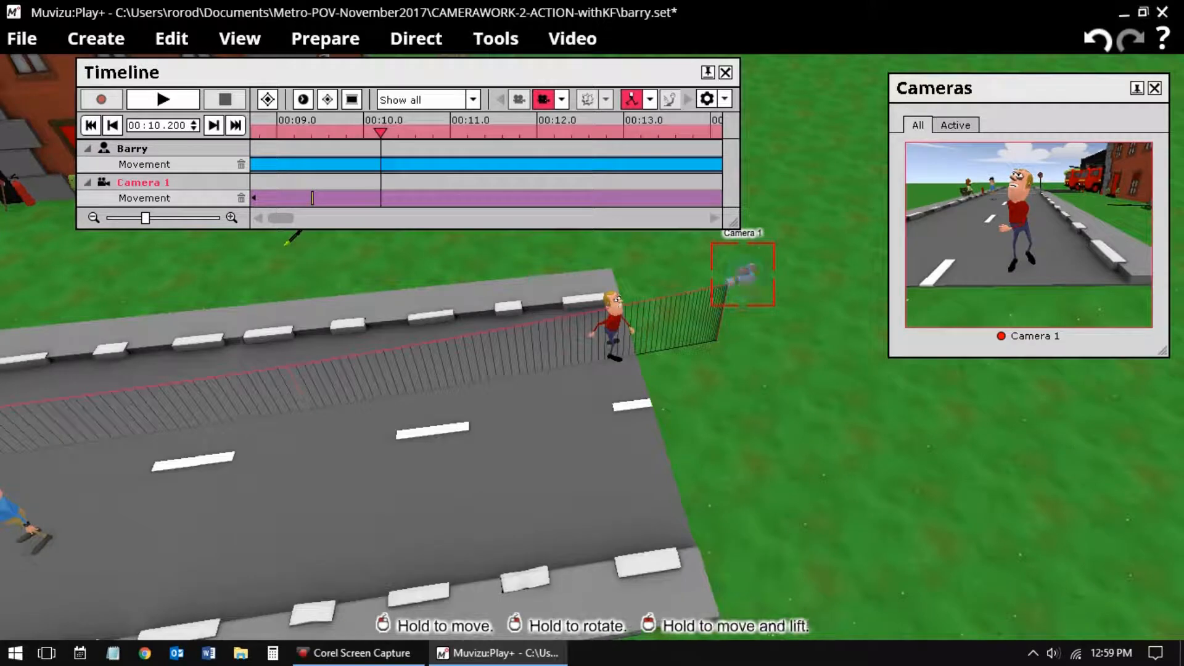
pyautogui.moveTo(745, 275); pyautogui.dragTo(635, 462)
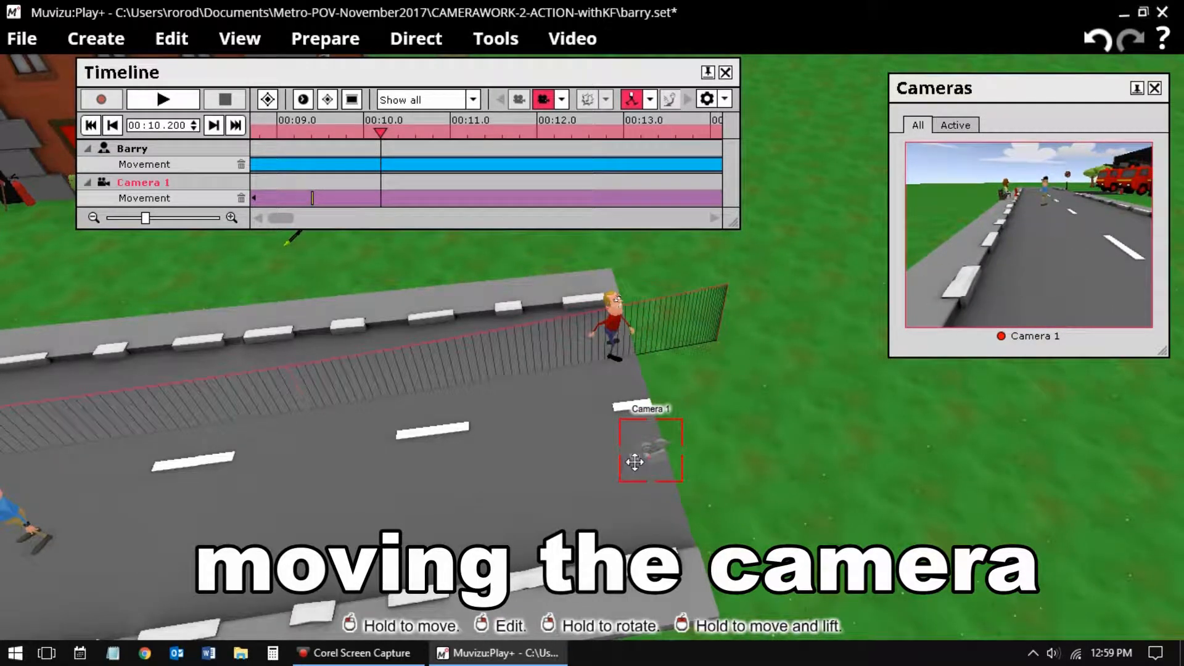
pyautogui.moveTo(653, 450)
pyautogui.mouseDown(button='right')
pyautogui.moveTo(700, 454)
pyautogui.moveTo(713, 470)
pyautogui.moveTo(719, 451)
pyautogui.moveTo(729, 457)
pyautogui.moveTo(652, 467)
pyautogui.mouseUp(button='right')
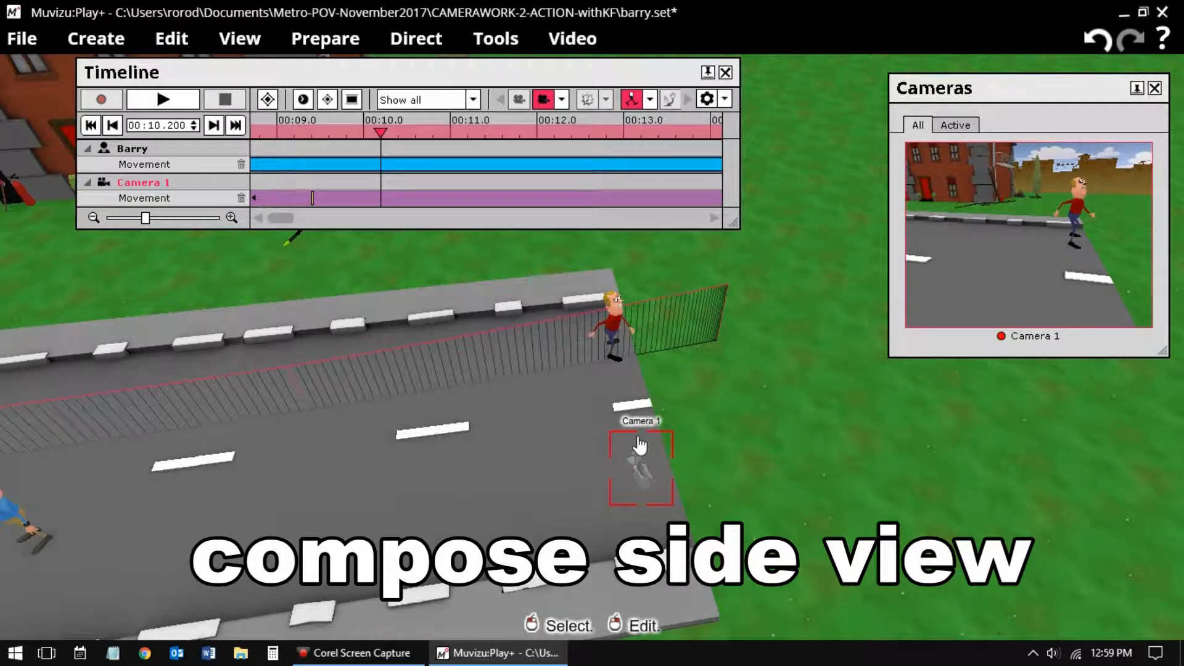
# Add a movement key frame for Camera 1 at 00:10.200 and close the camera movement settings
pyautogui.click(726, 72)
pyautogui.click(419, 35)
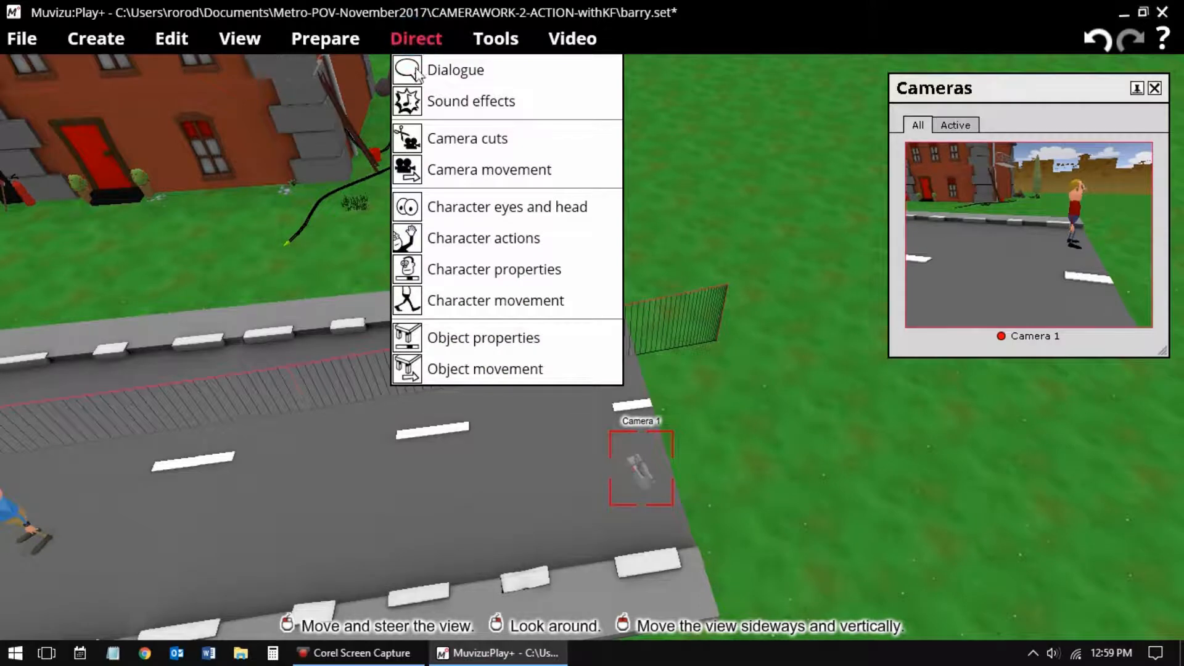
pyautogui.click(438, 174)
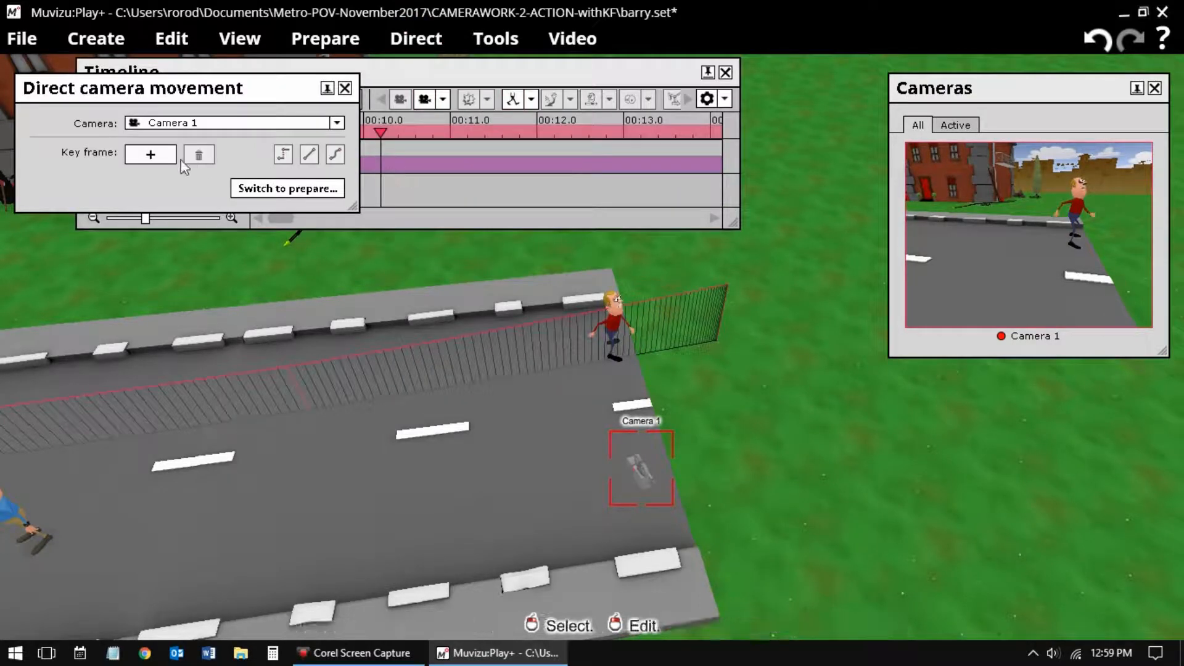
pyautogui.click(137, 153)
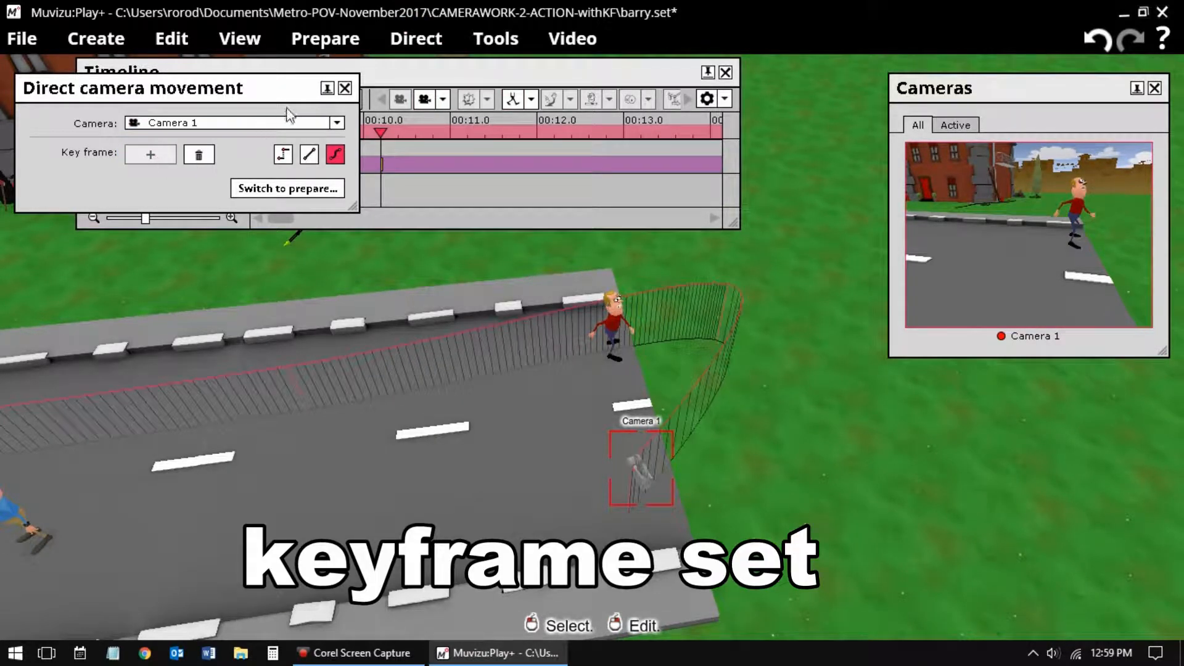
pyautogui.click(345, 89)
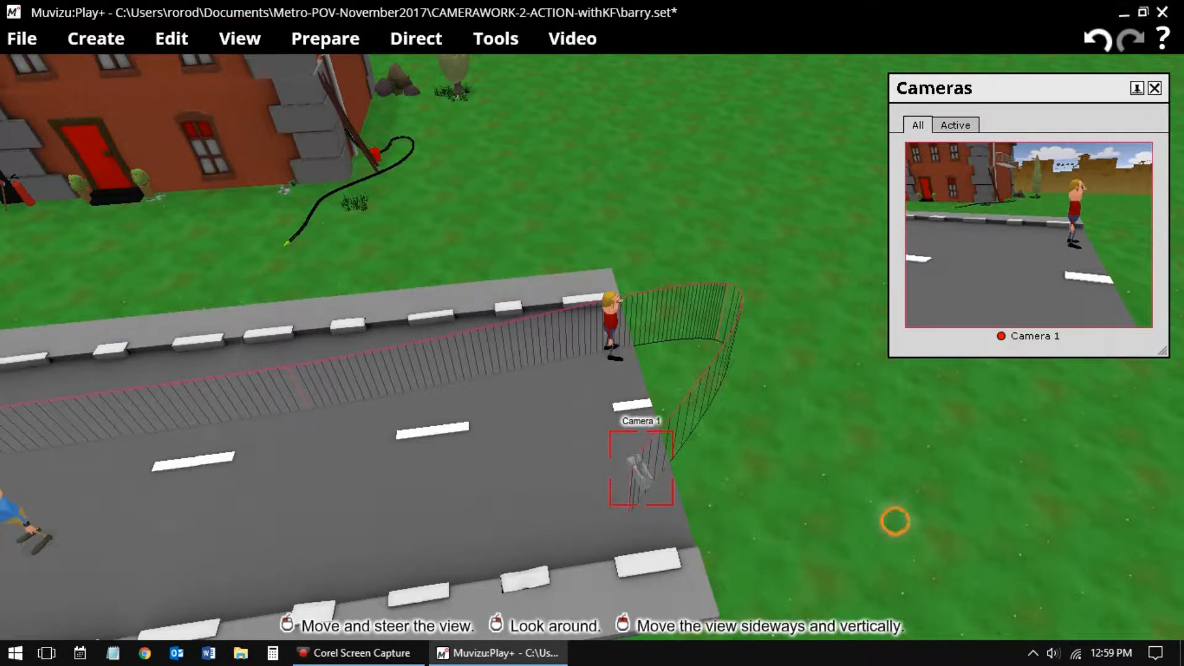
# Reopen the timeline and play it forward, pausing at 00:11.440
pyautogui.moveTo(895, 521); pyautogui.dragTo(611, 215)
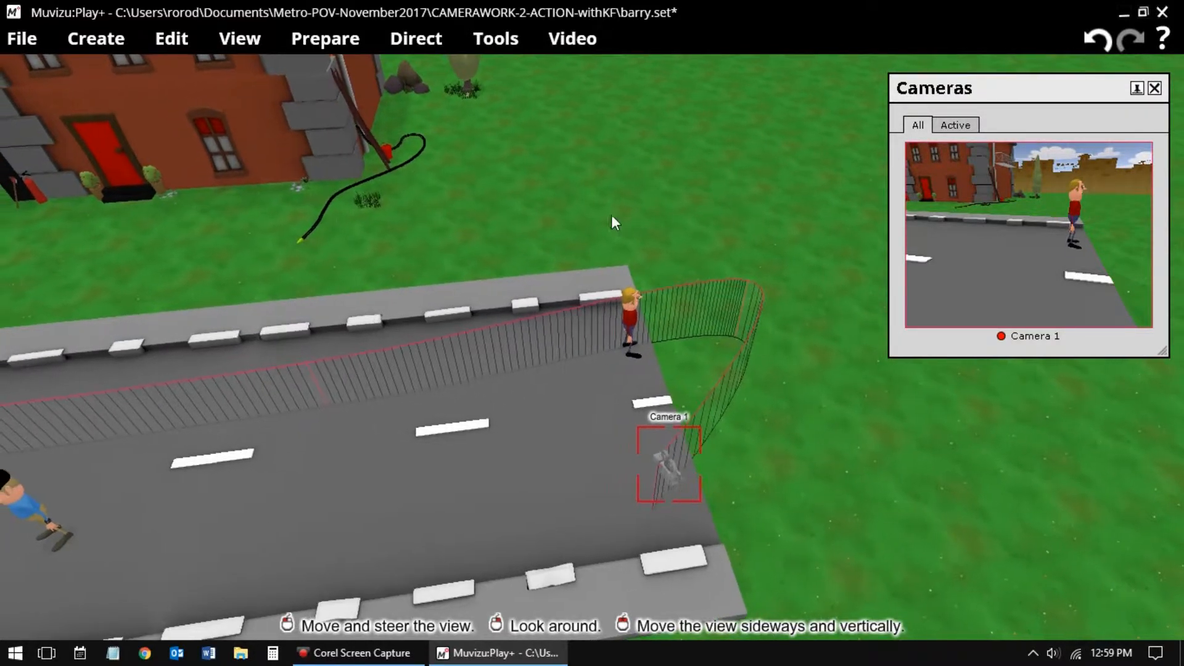
pyautogui.click(481, 39)
pyautogui.click(485, 67)
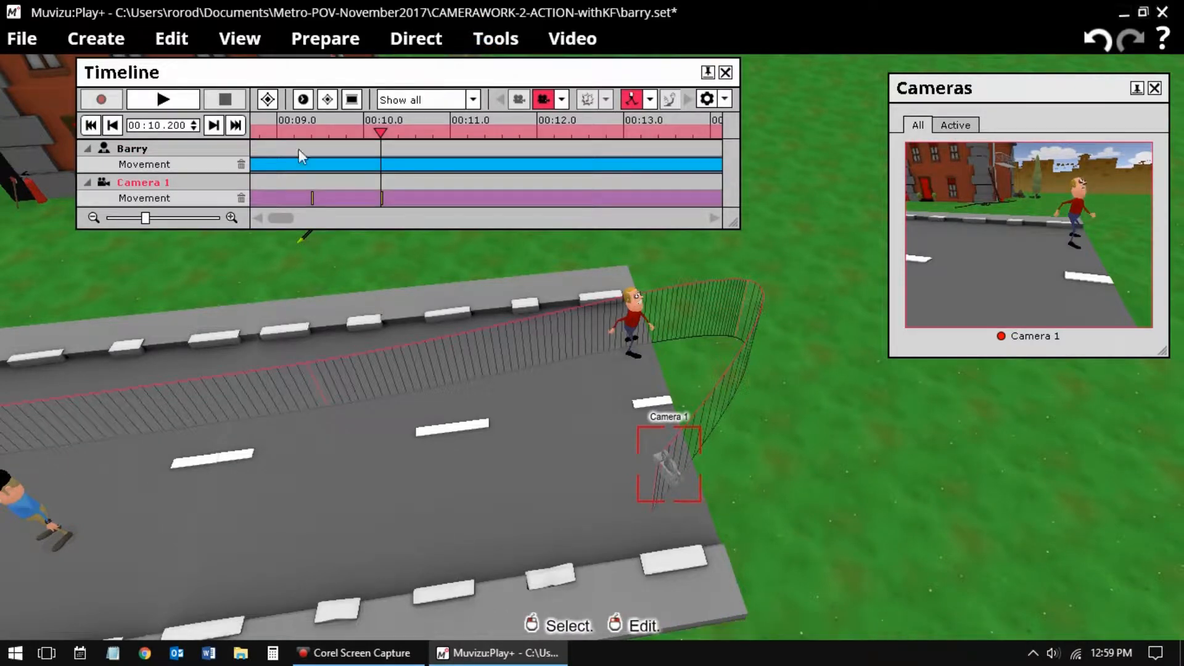
pyautogui.click(159, 100)
pyautogui.click(159, 101)
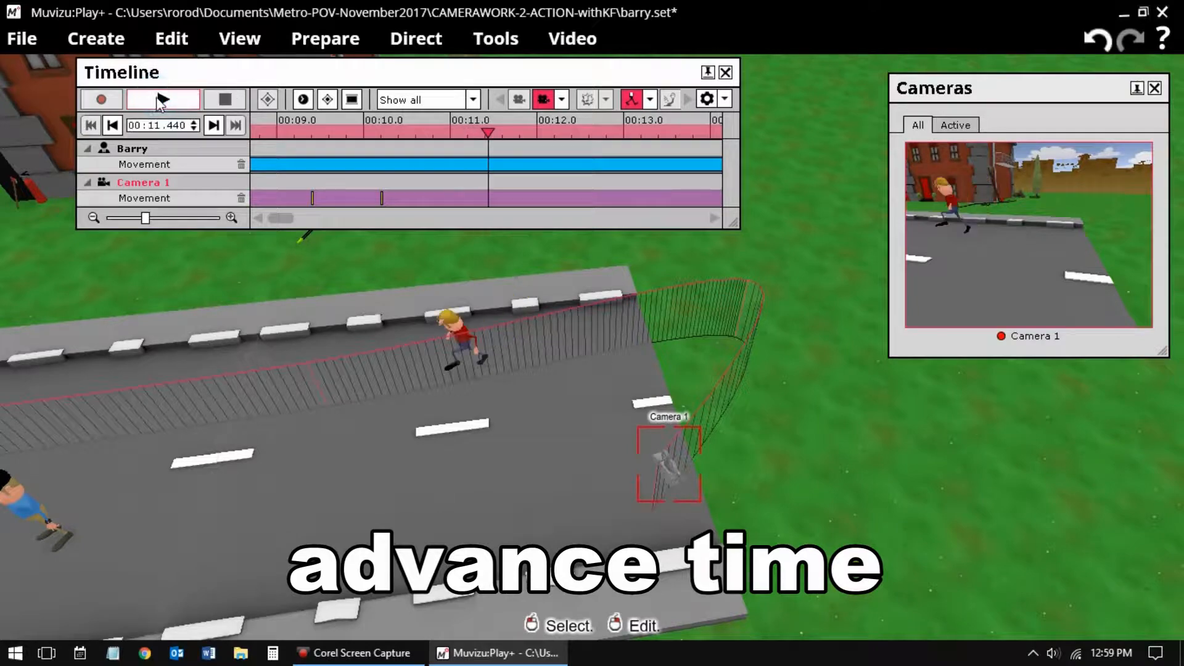
# Move Camera 1 down the road ahead of Barry and rotate it to face him as he runs back
pyautogui.moveTo(943, 551); pyautogui.dragTo(685, 543)
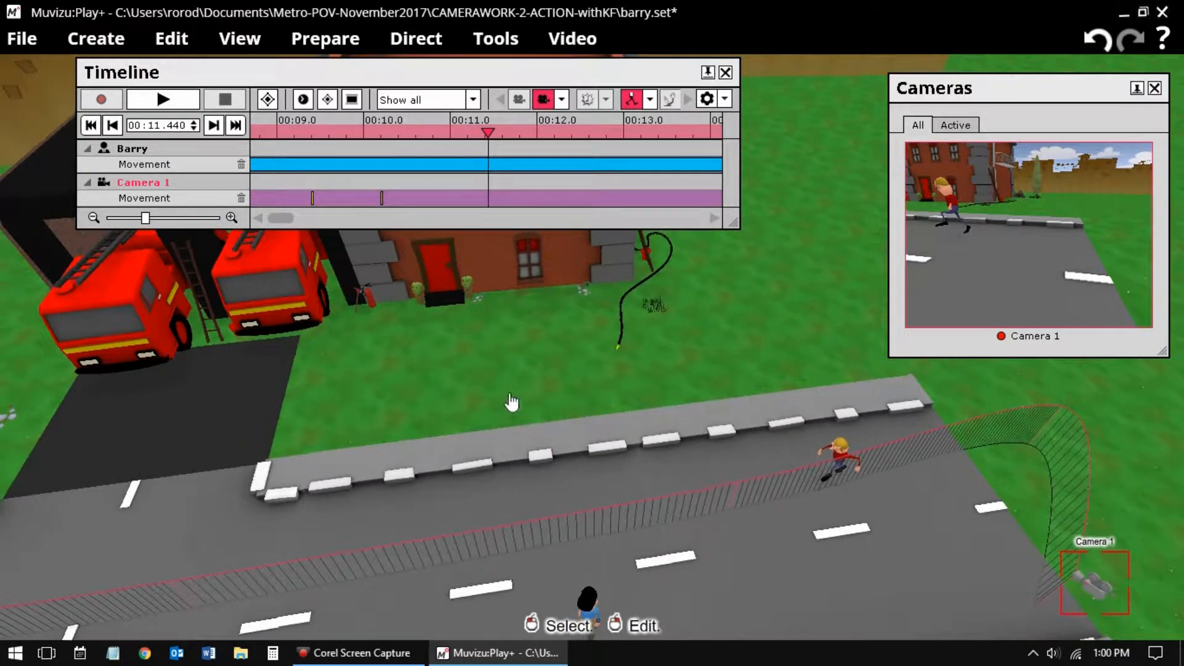
pyautogui.moveTo(426, 380); pyautogui.dragTo(209, 310)
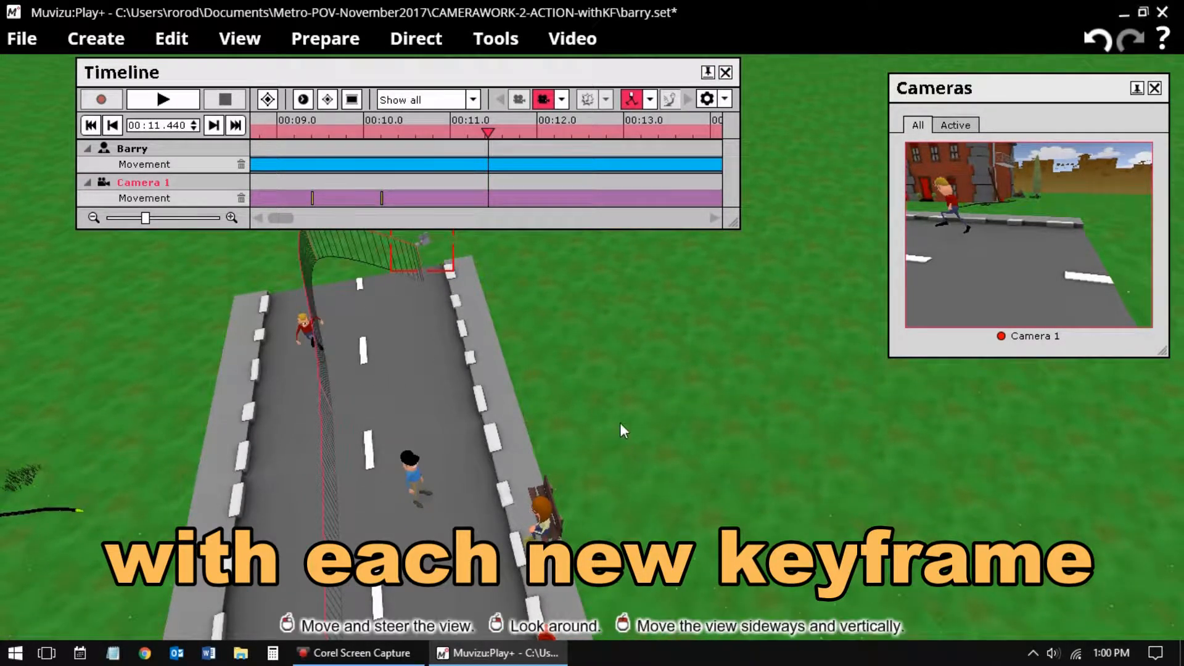
pyautogui.moveTo(597, 383); pyautogui.dragTo(554, 375)
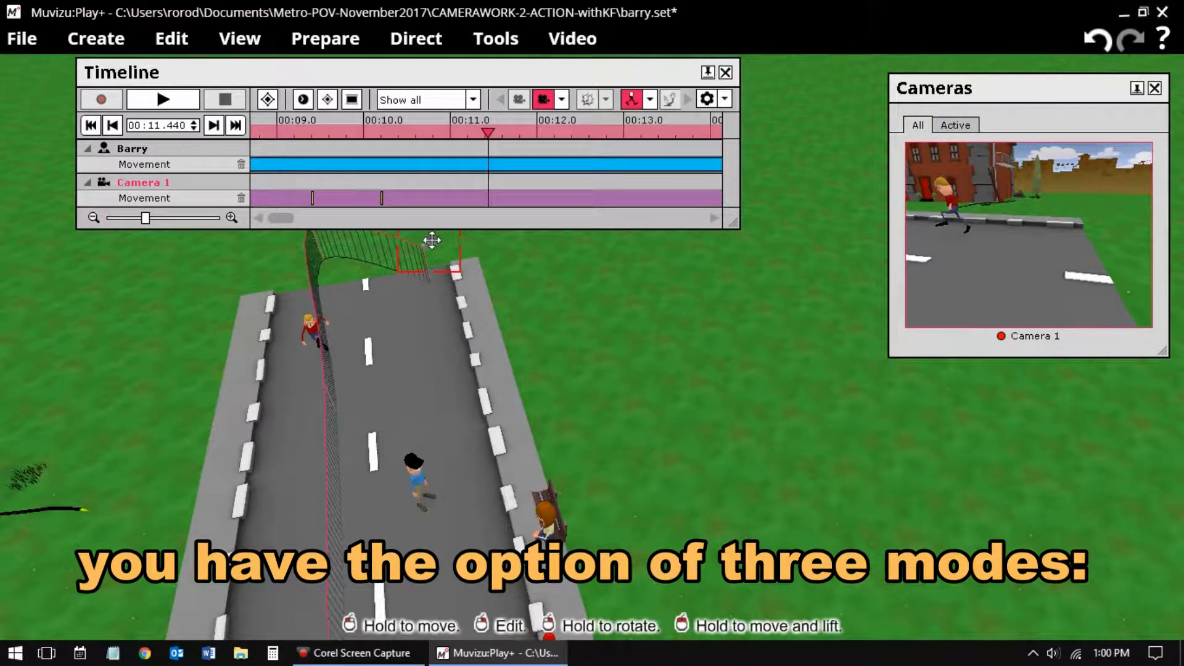
pyautogui.moveTo(432, 240); pyautogui.dragTo(311, 439)
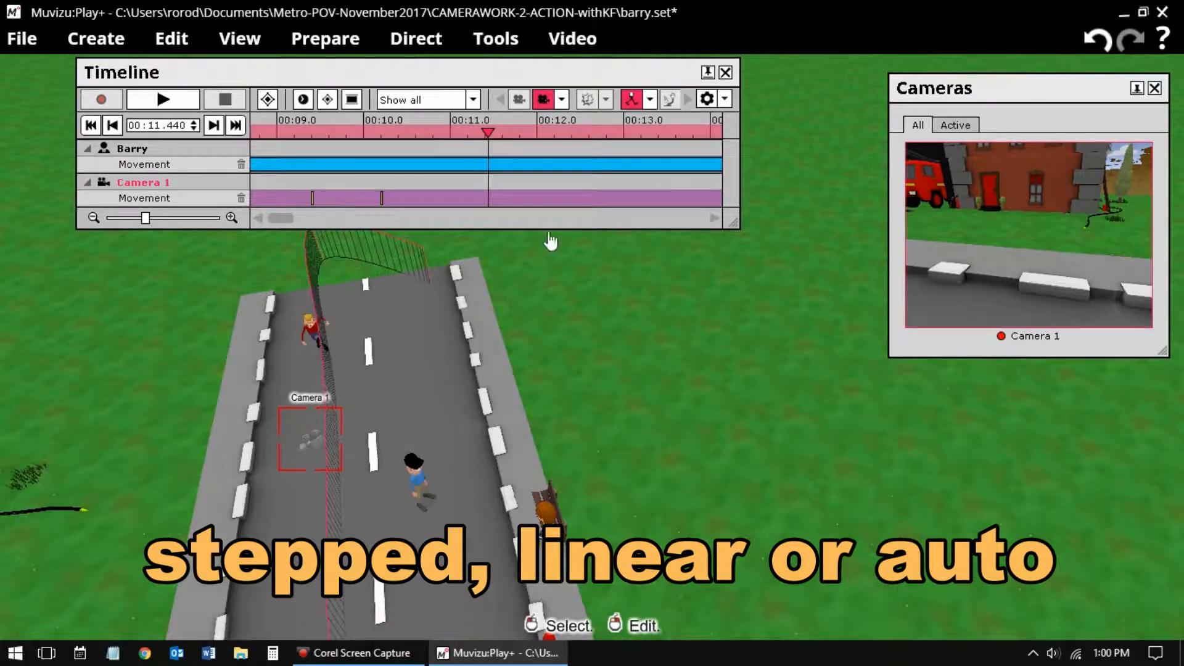
pyautogui.moveTo(549, 413); pyautogui.dragTo(560, 388)
pyautogui.moveTo(560, 388); pyautogui.dragTo(603, 403, button='right')
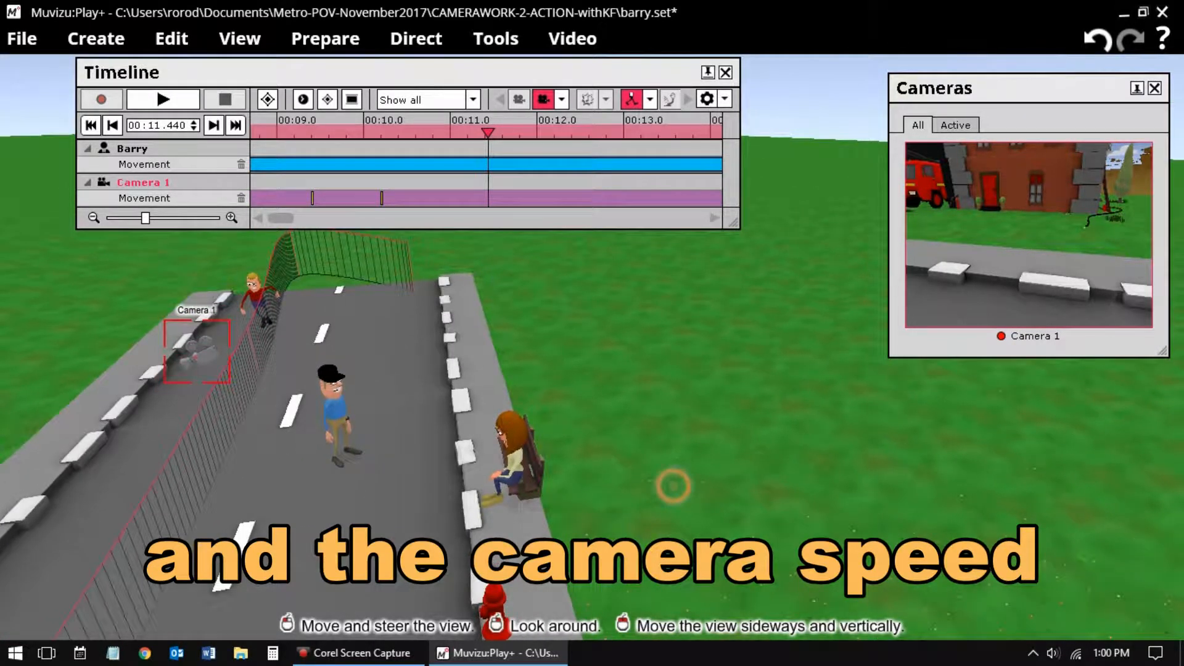
pyautogui.moveTo(674, 486); pyautogui.dragTo(639, 485, button='middle')
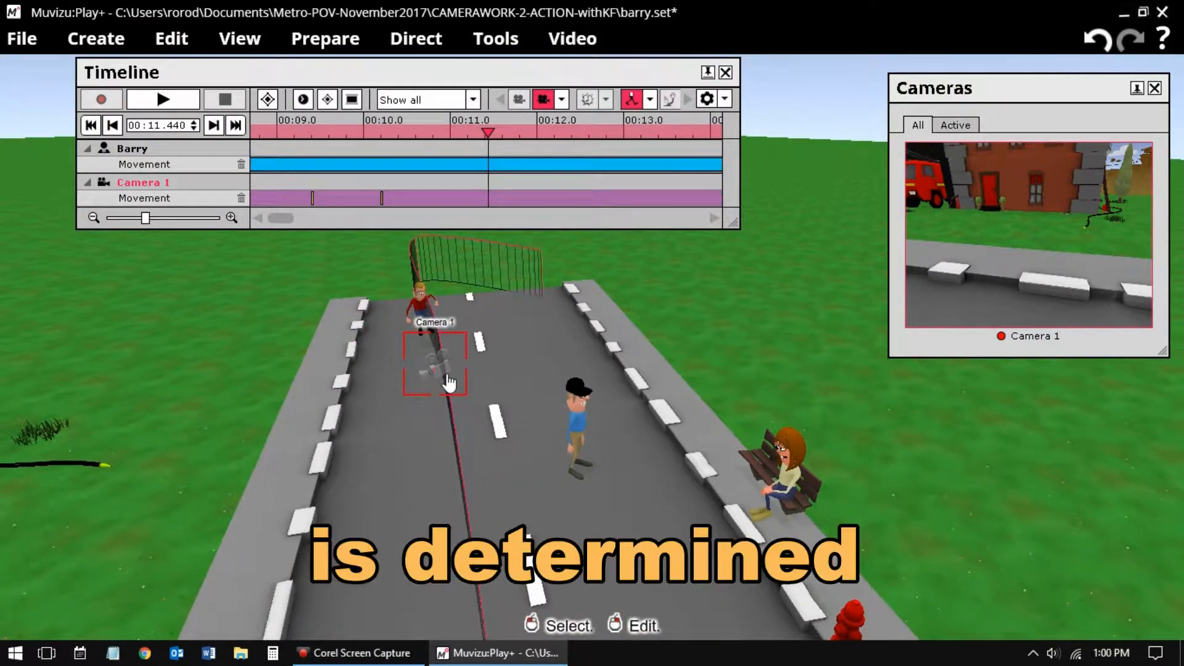
pyautogui.moveTo(431, 371)
pyautogui.mouseDown(button='right')
pyautogui.moveTo(464, 371)
pyautogui.moveTo(477, 397)
pyautogui.moveTo(481, 365)
pyautogui.moveTo(443, 382)
pyautogui.mouseUp(button='right')
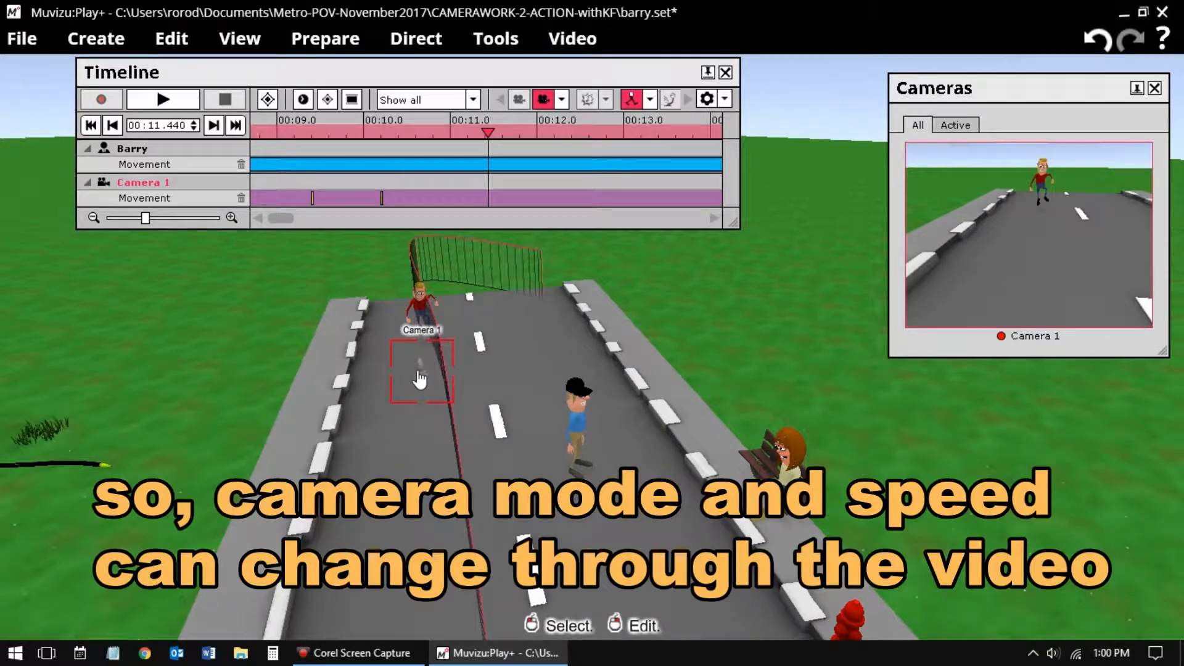
# Reselect Camera 1, move it closer to Barry and tilt it slightly to compose the frontal shot
pyautogui.click(418, 377)
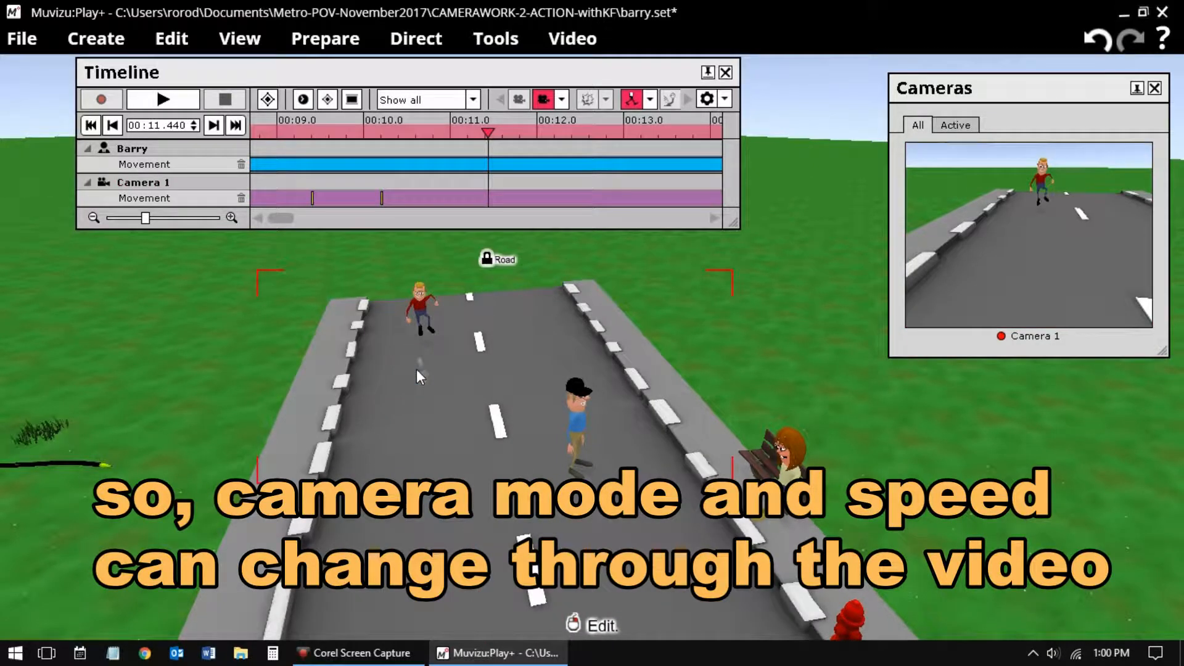
pyautogui.click(423, 374)
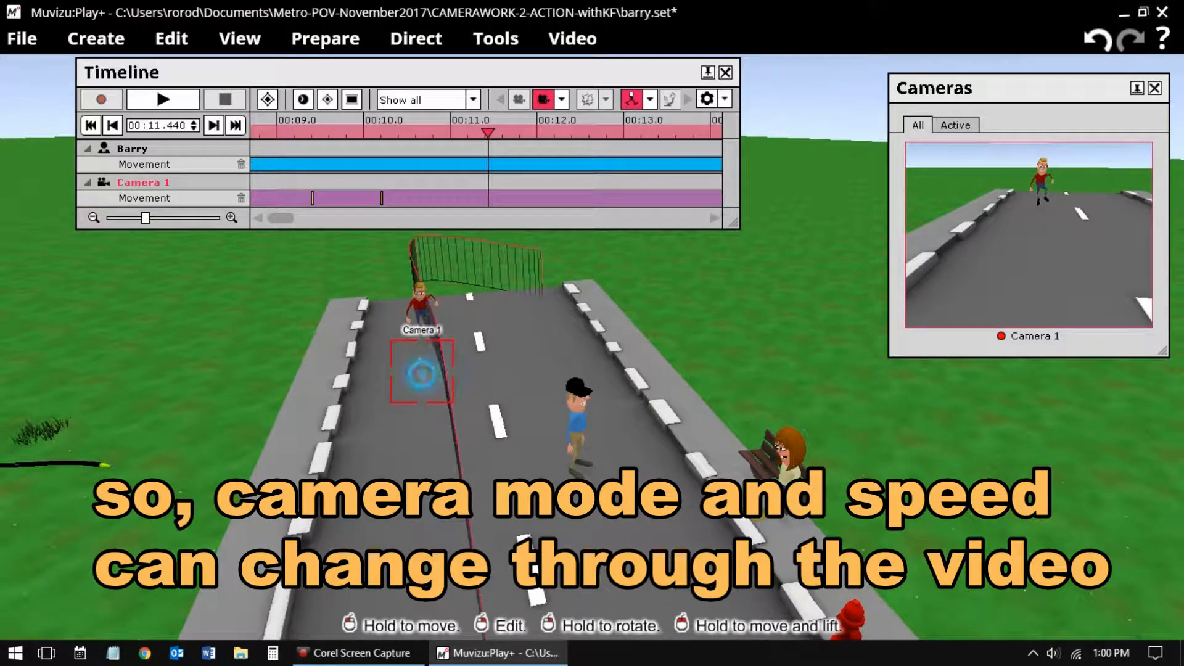
pyautogui.moveTo(422, 373); pyautogui.dragTo(422, 349)
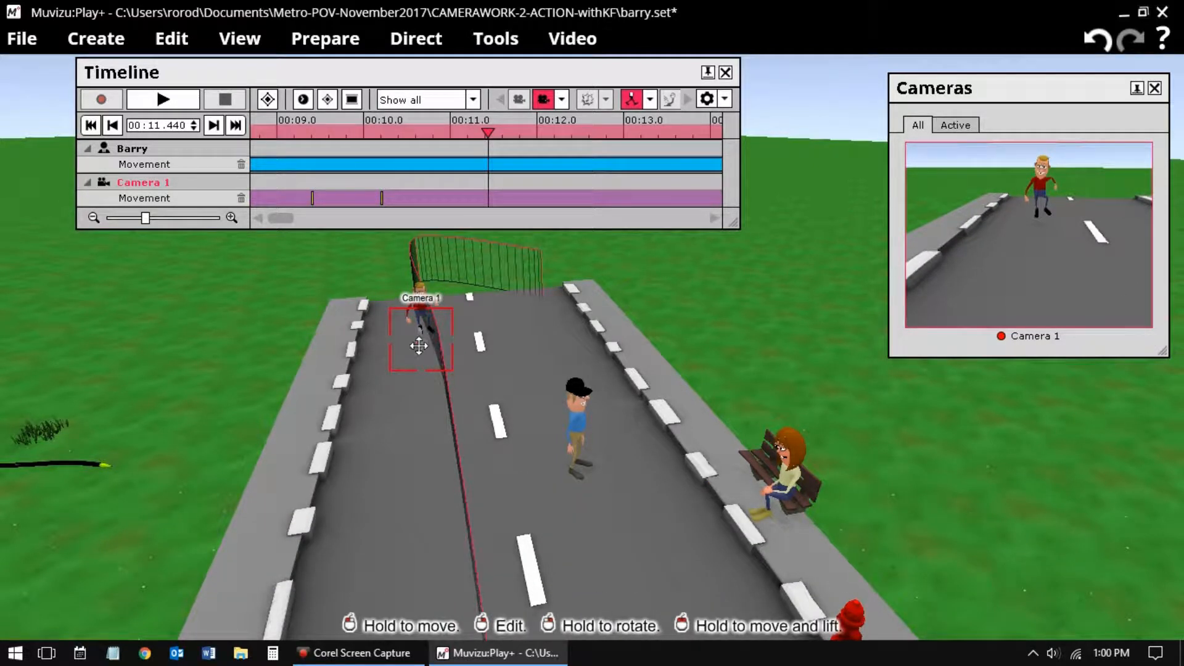
pyautogui.moveTo(419, 346); pyautogui.dragTo(420, 337, button='right')
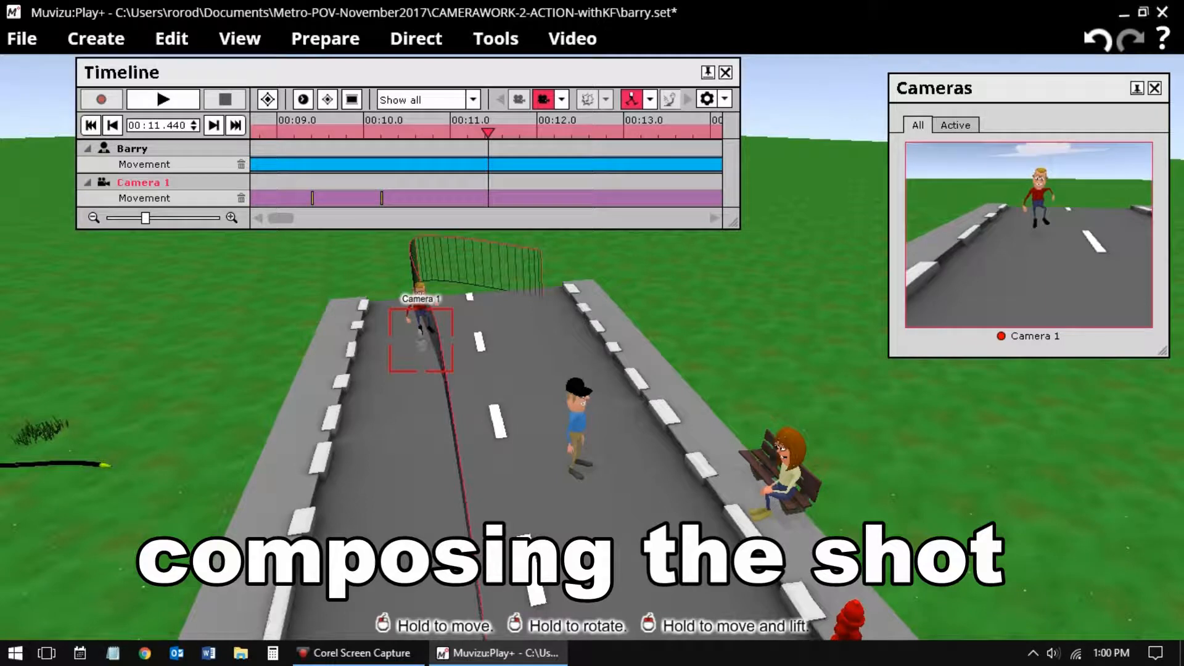
pyautogui.moveTo(418, 346); pyautogui.dragTo(418, 340)
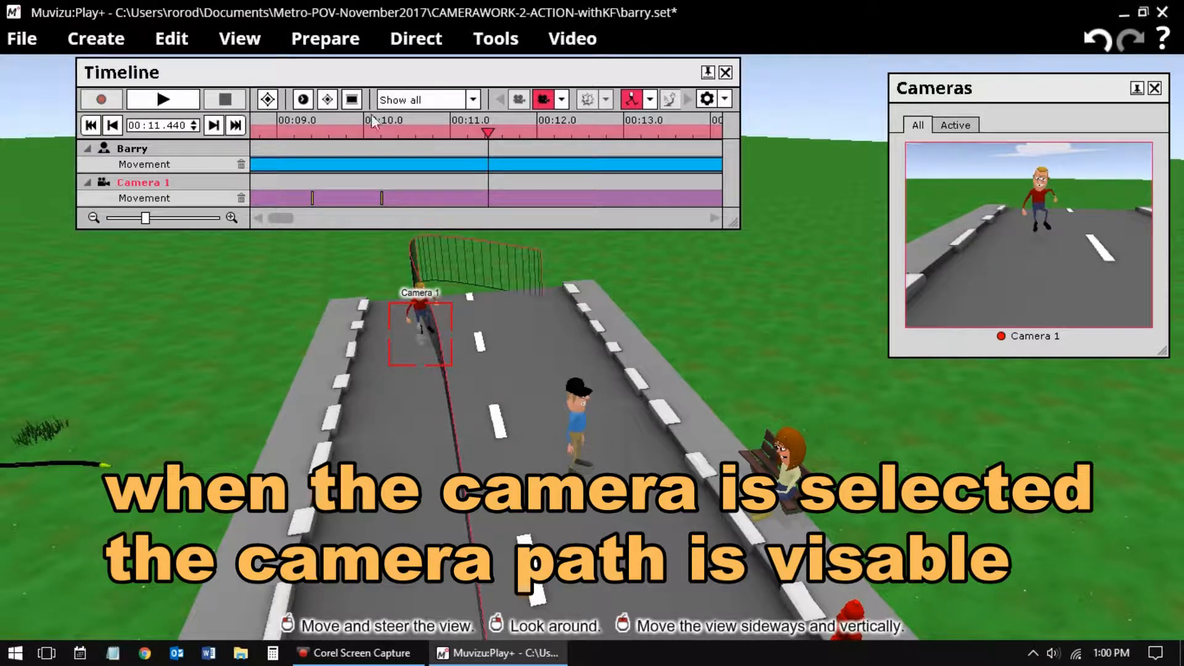
# Add a movement key frame for Camera 1 at 00:11.440 and close the camera movement settings
pyautogui.click(727, 73)
pyautogui.click(418, 38)
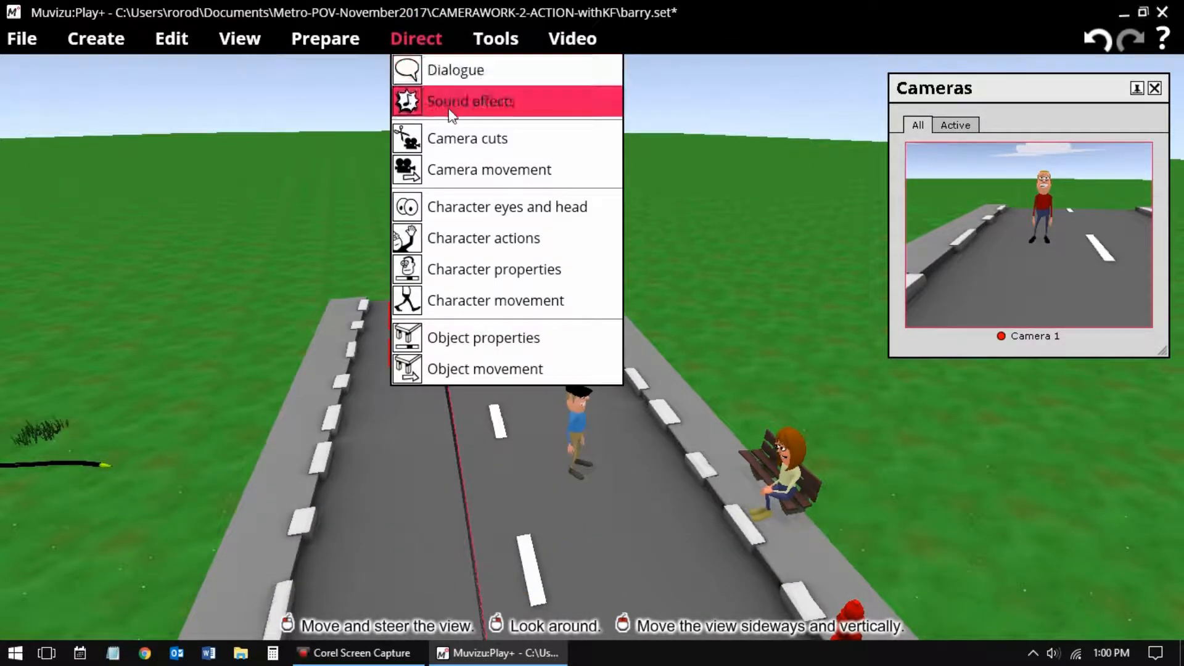
pyautogui.click(460, 169)
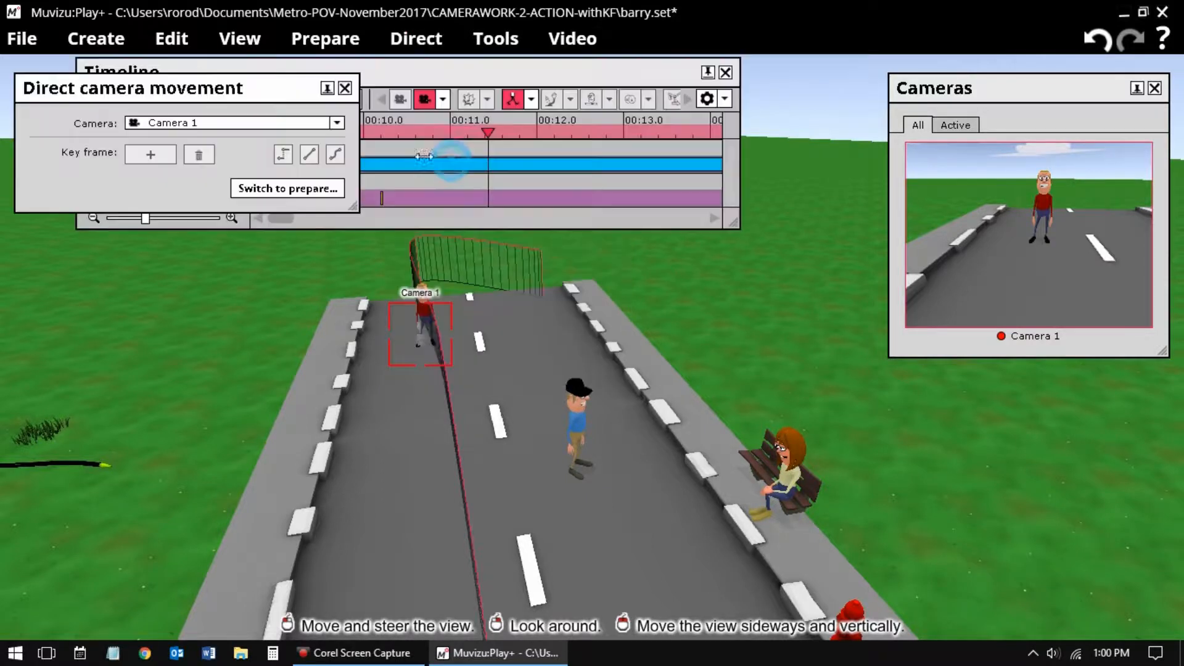
pyautogui.click(151, 155)
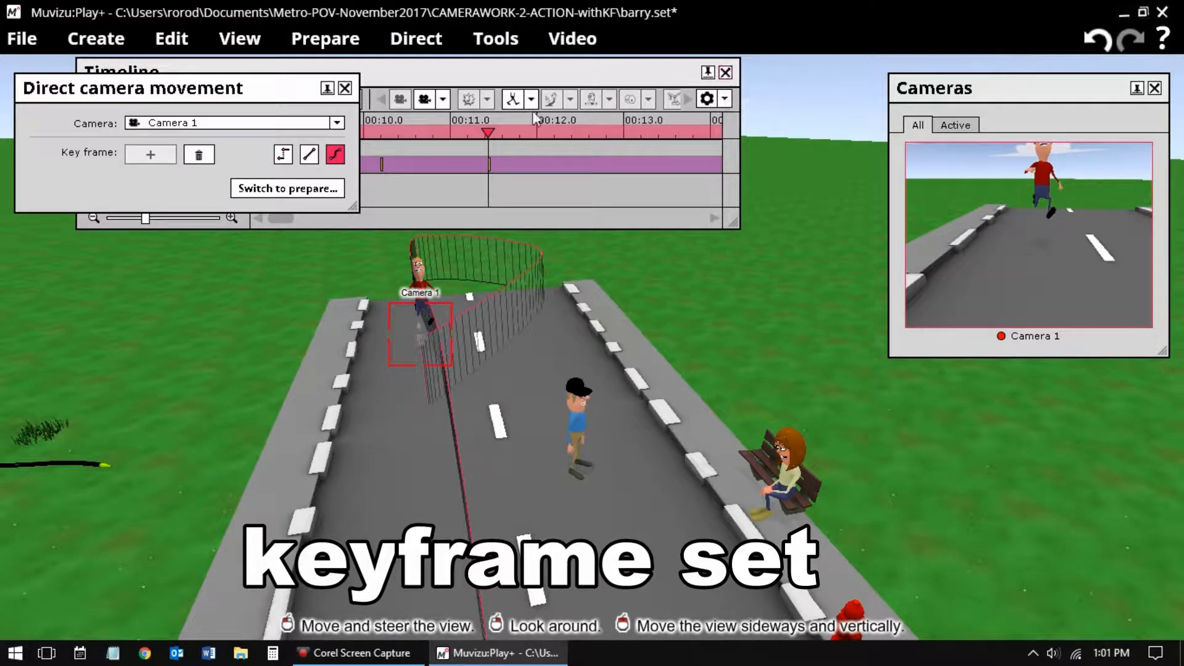
pyautogui.click(725, 72)
# Reopen the timeline, play the scene forward and stop it at about 00:15.040
pyautogui.click(495, 39)
pyautogui.click(505, 67)
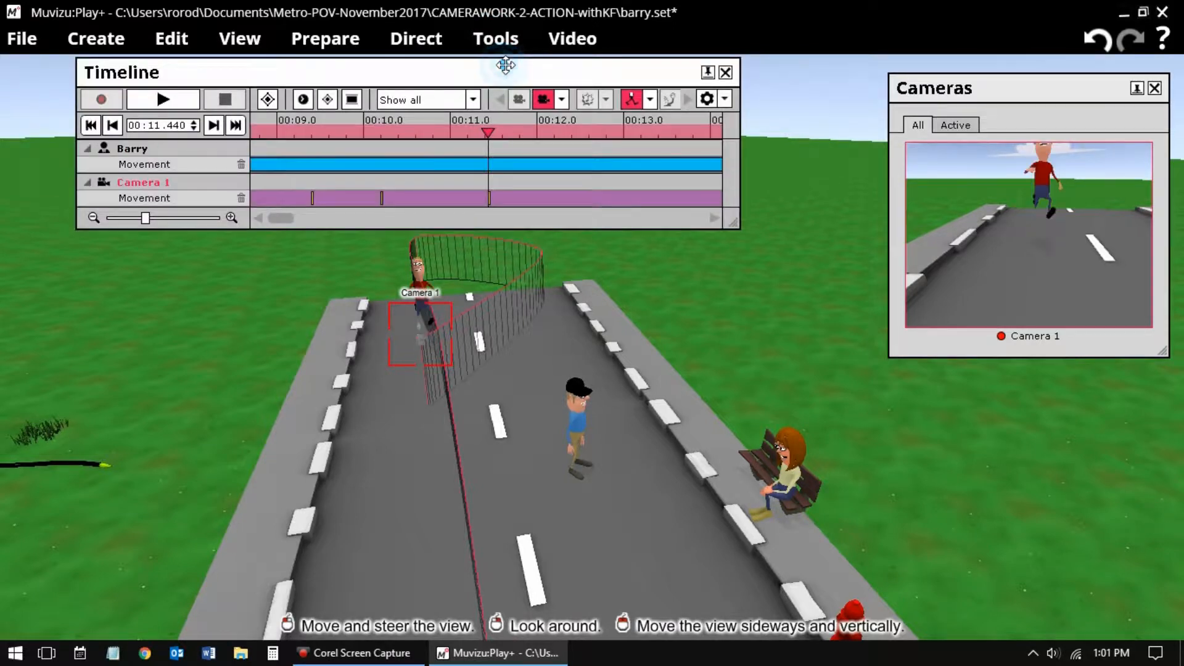
pyautogui.click(149, 100)
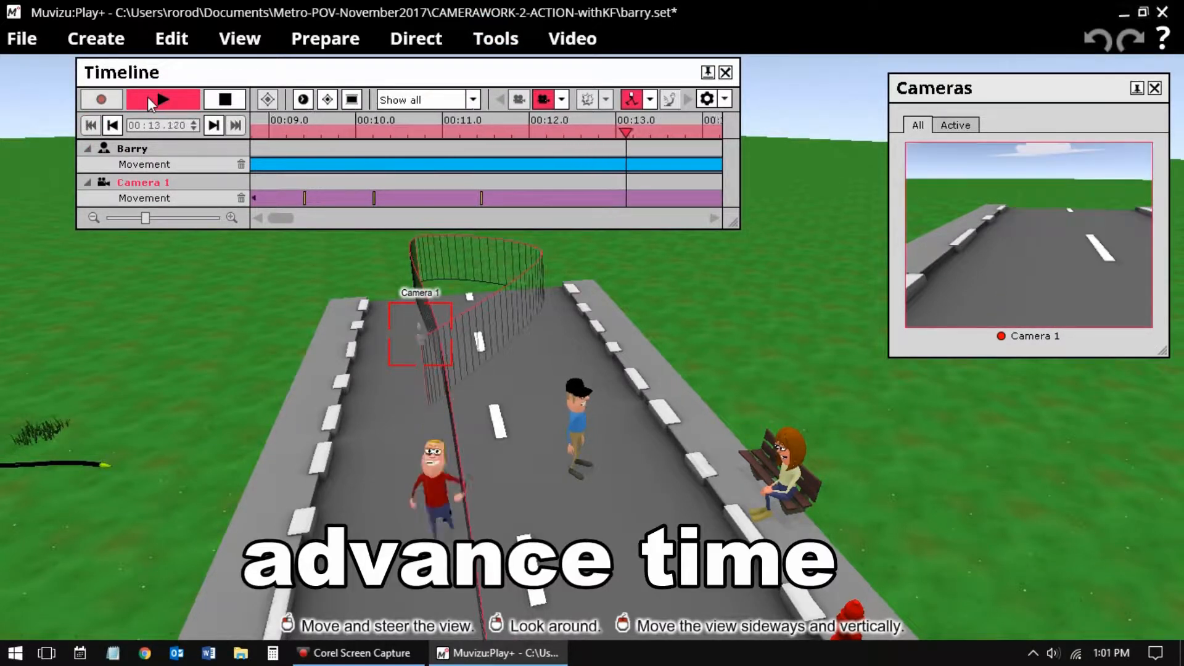
pyautogui.click(224, 101)
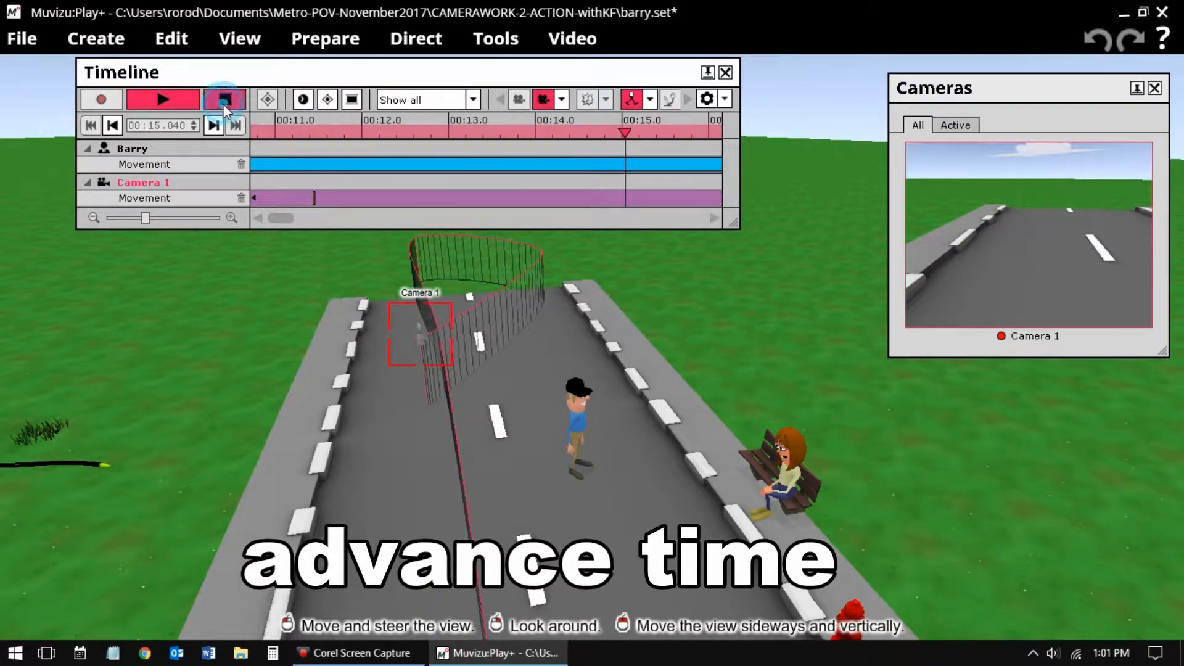
# Move the timeline playhead back to 00:13.560, where Barry is still close to Camera 1
pyautogui.moveTo(710, 326); pyautogui.dragTo(706, 402)
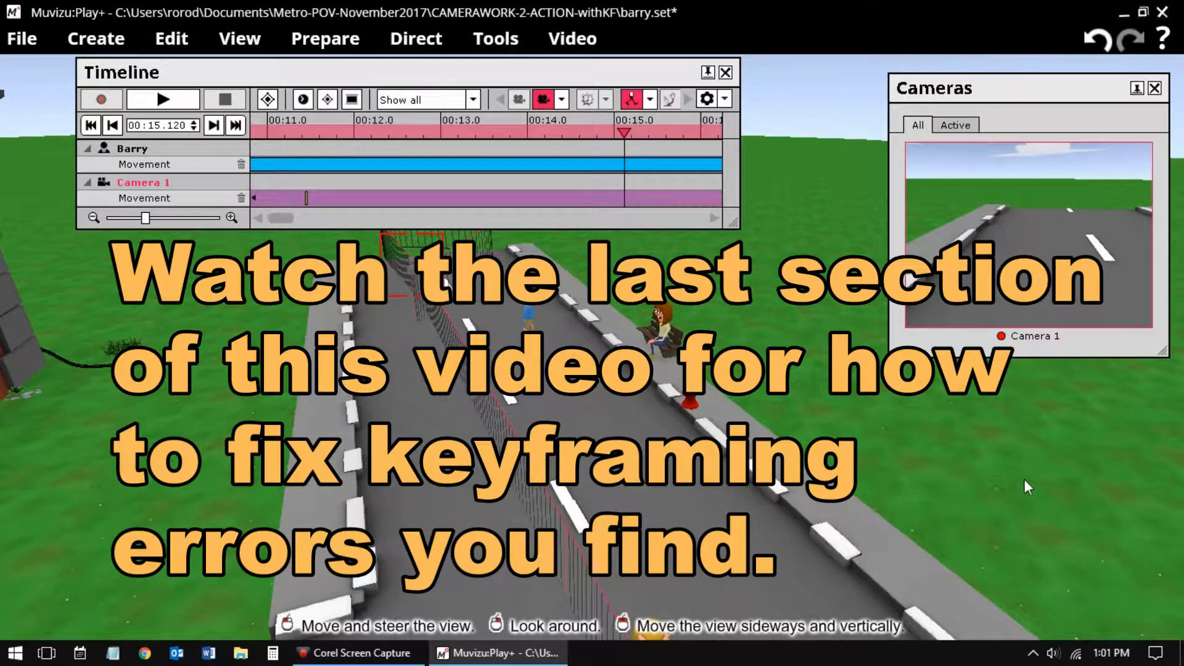
pyautogui.moveTo(1024, 487); pyautogui.dragTo(777, 476, button='right')
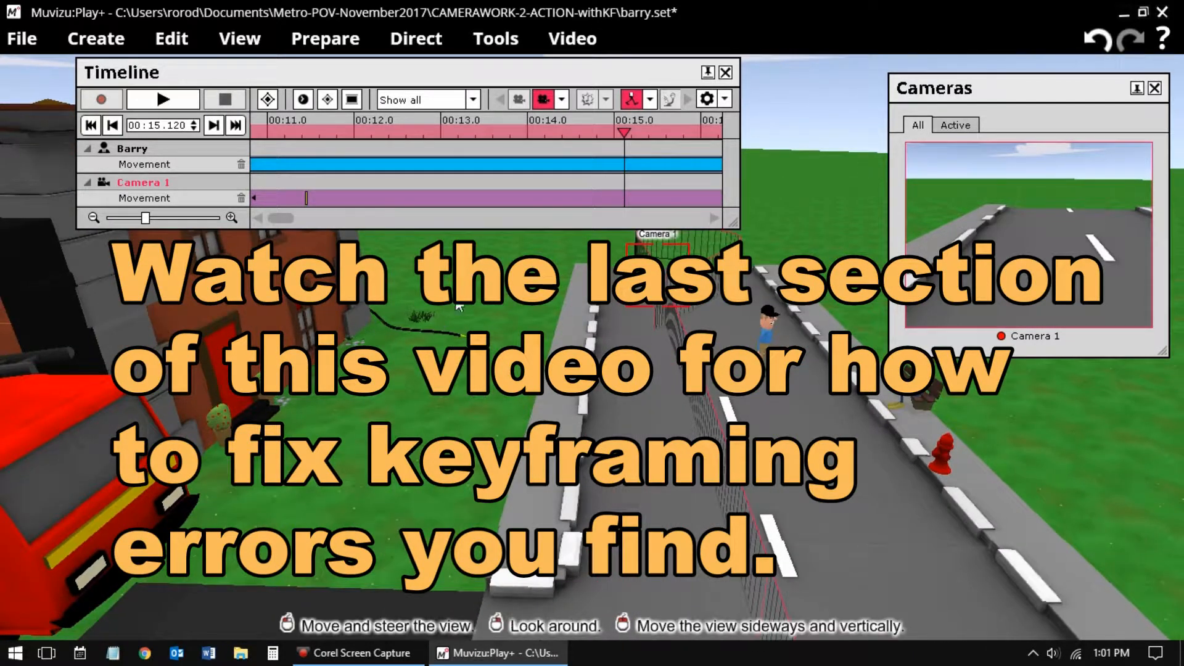
pyautogui.moveTo(457, 304); pyautogui.dragTo(452, 357)
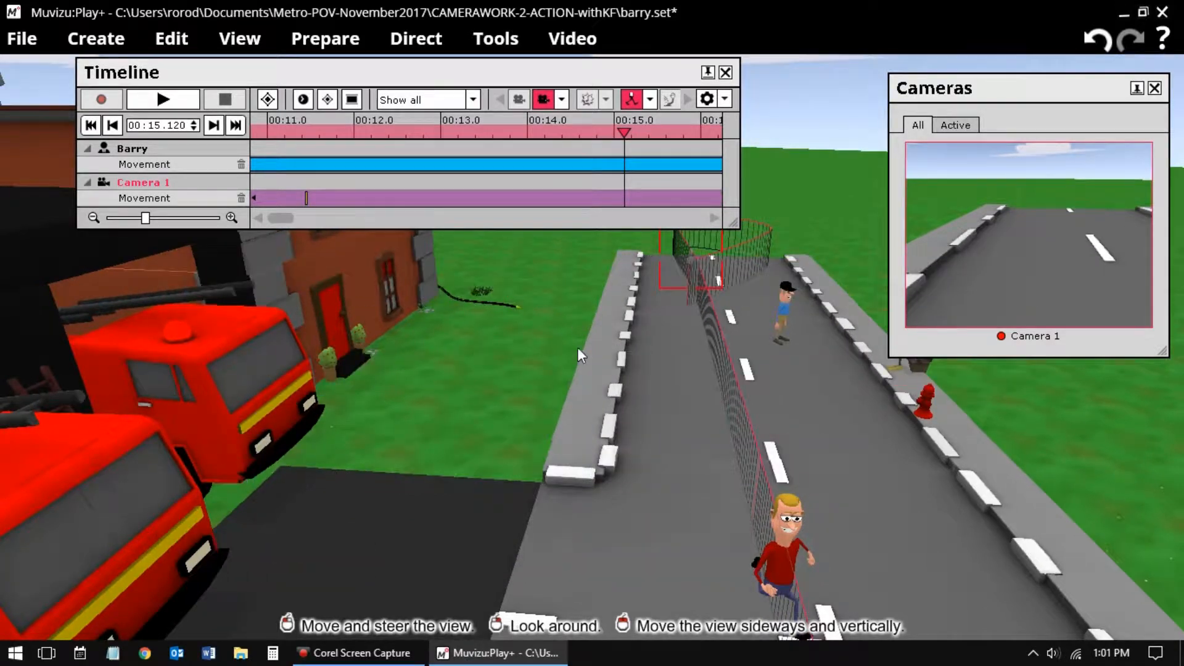
pyautogui.click(489, 181)
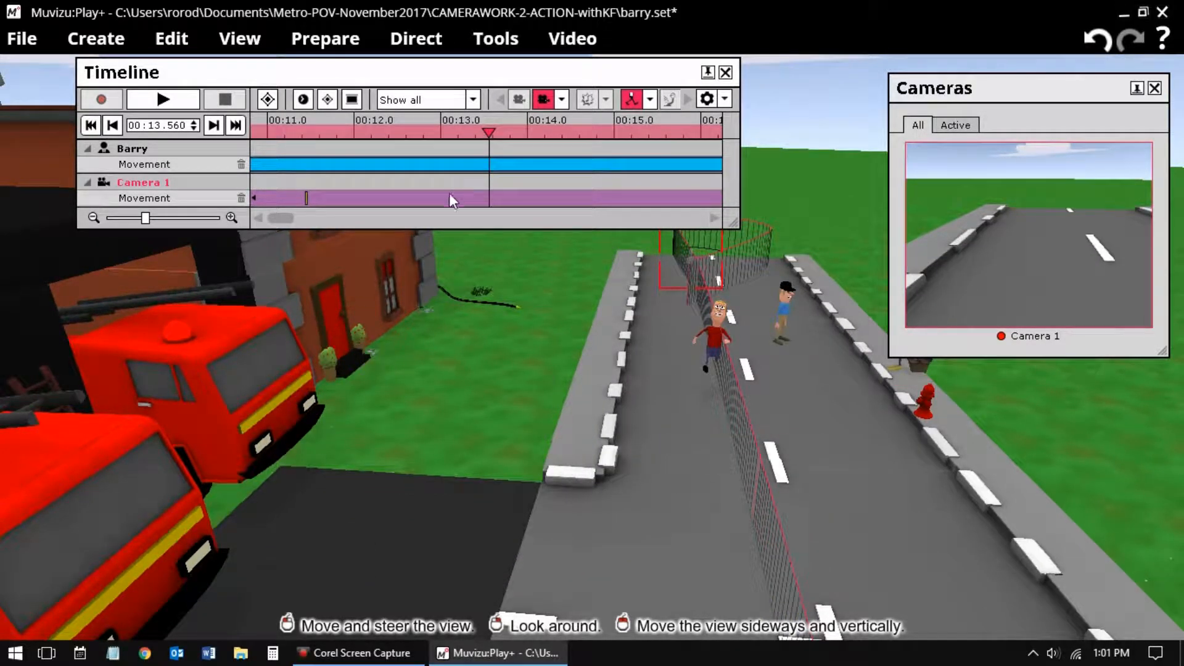
# Move Camera 1 down the road ahead of Barry and rotate it slightly to frame him from the front
pyautogui.click(696, 270)
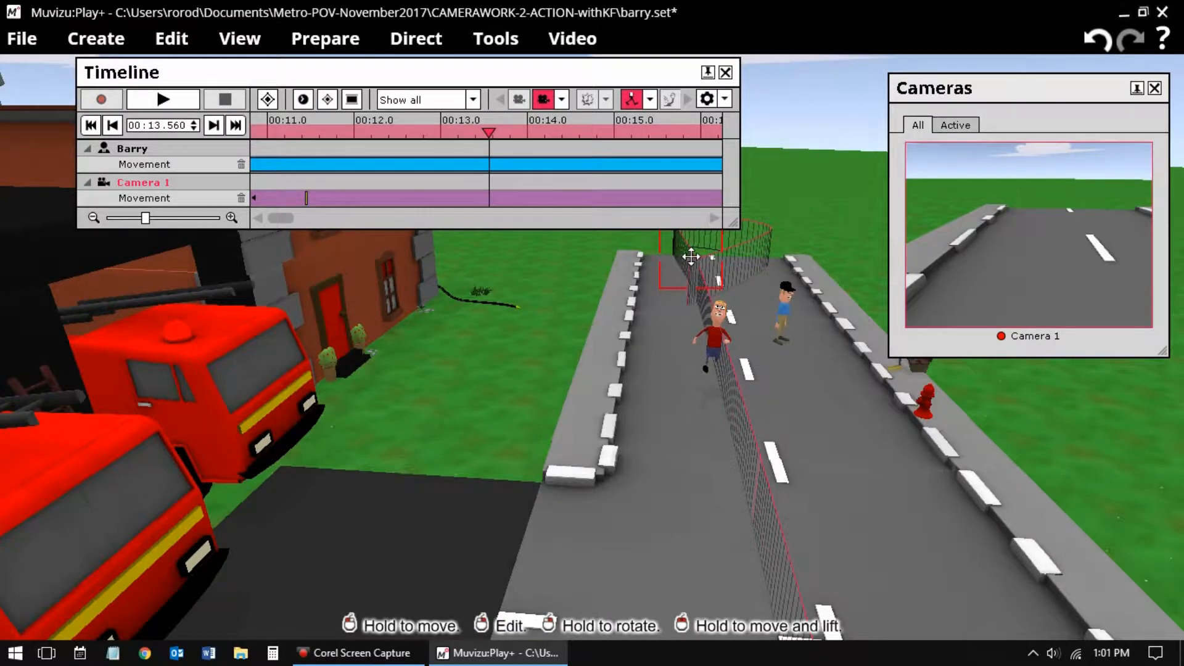
pyautogui.moveTo(696, 270); pyautogui.dragTo(710, 378)
pyautogui.moveTo(708, 379); pyautogui.dragTo(718, 375, button='right')
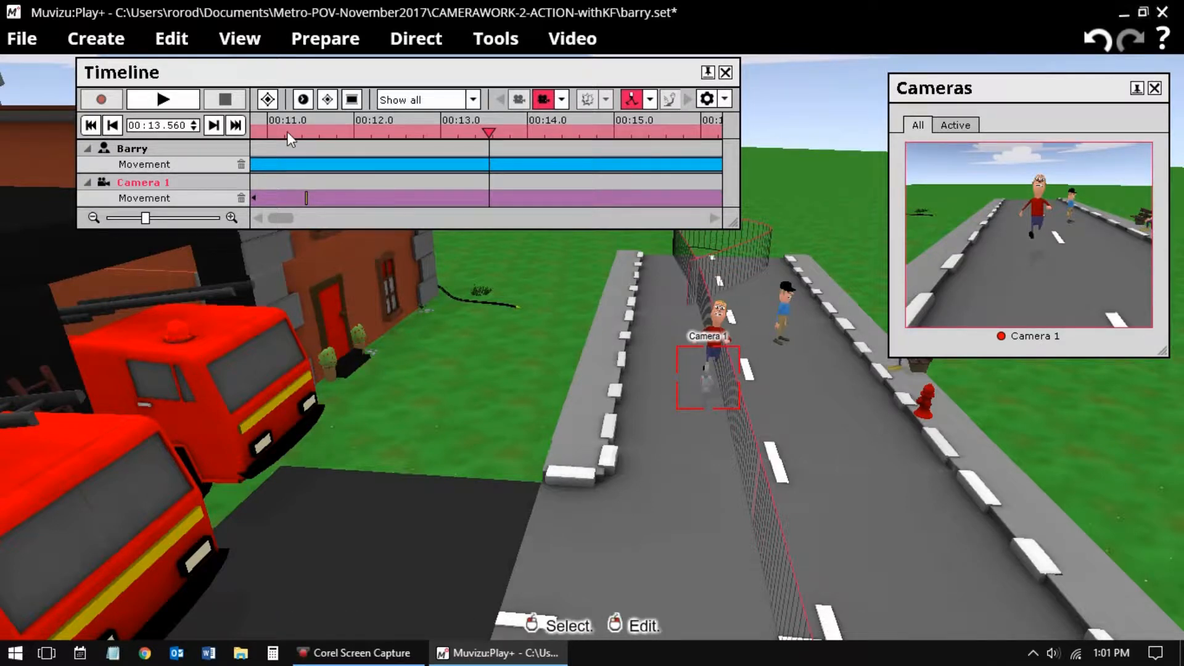
# Add a movement key frame for Camera 1 at 00:13.560 and close the camera movement settings
pyautogui.click(725, 73)
pyautogui.click(431, 41)
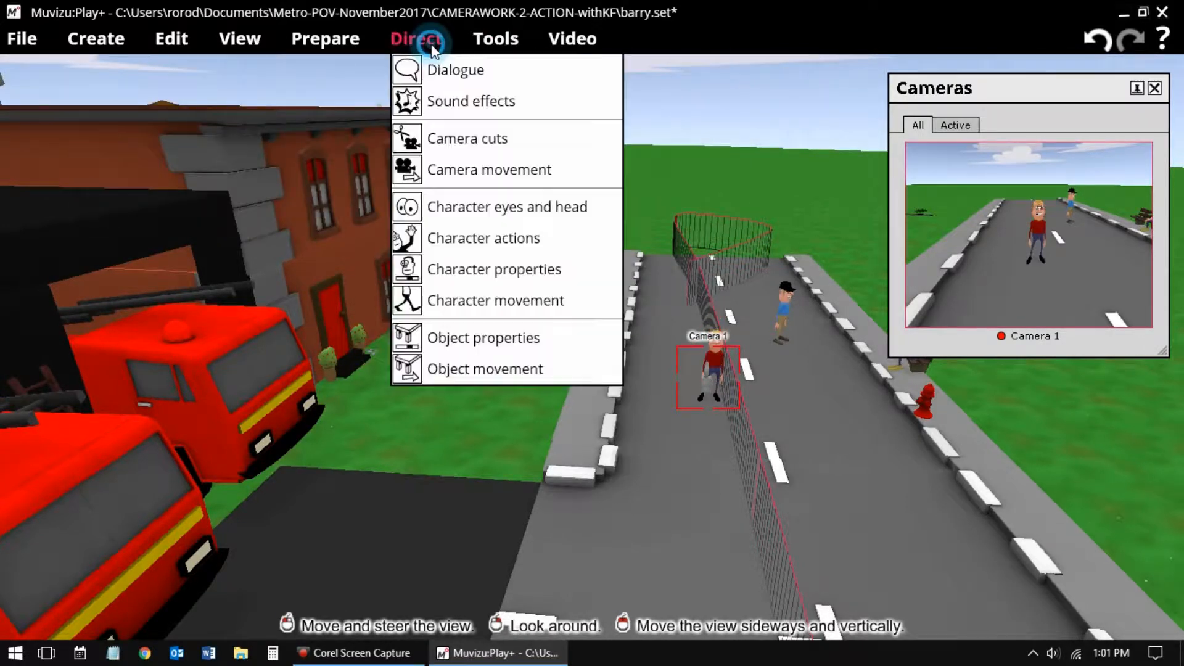
pyautogui.click(463, 169)
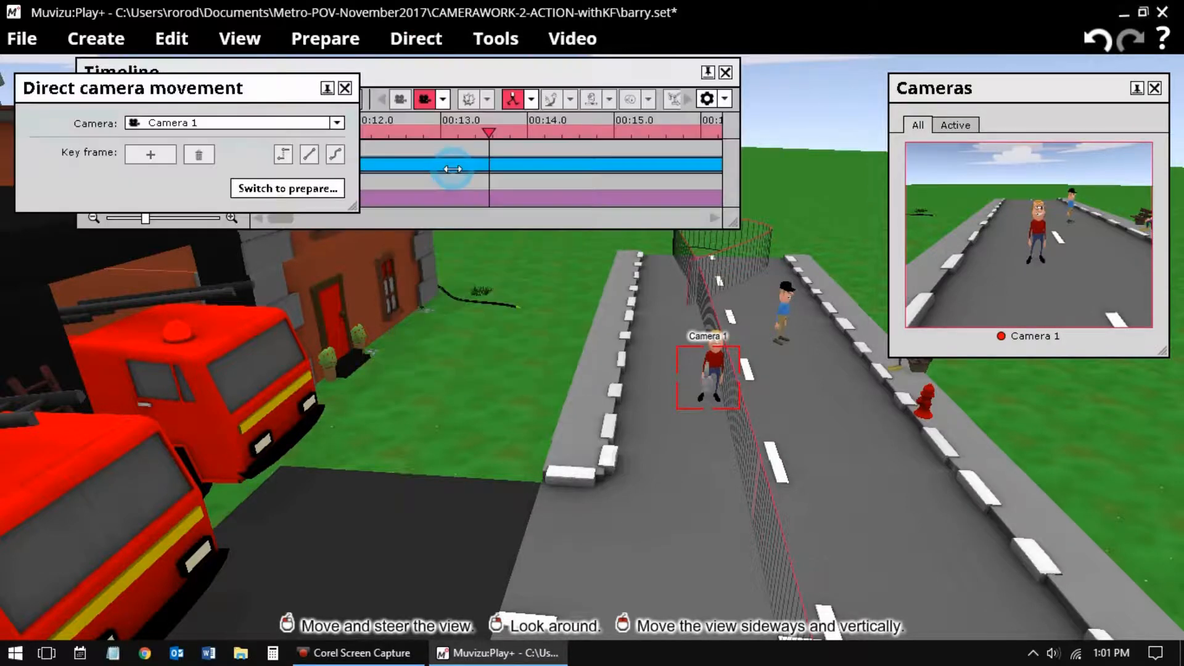
pyautogui.click(149, 154)
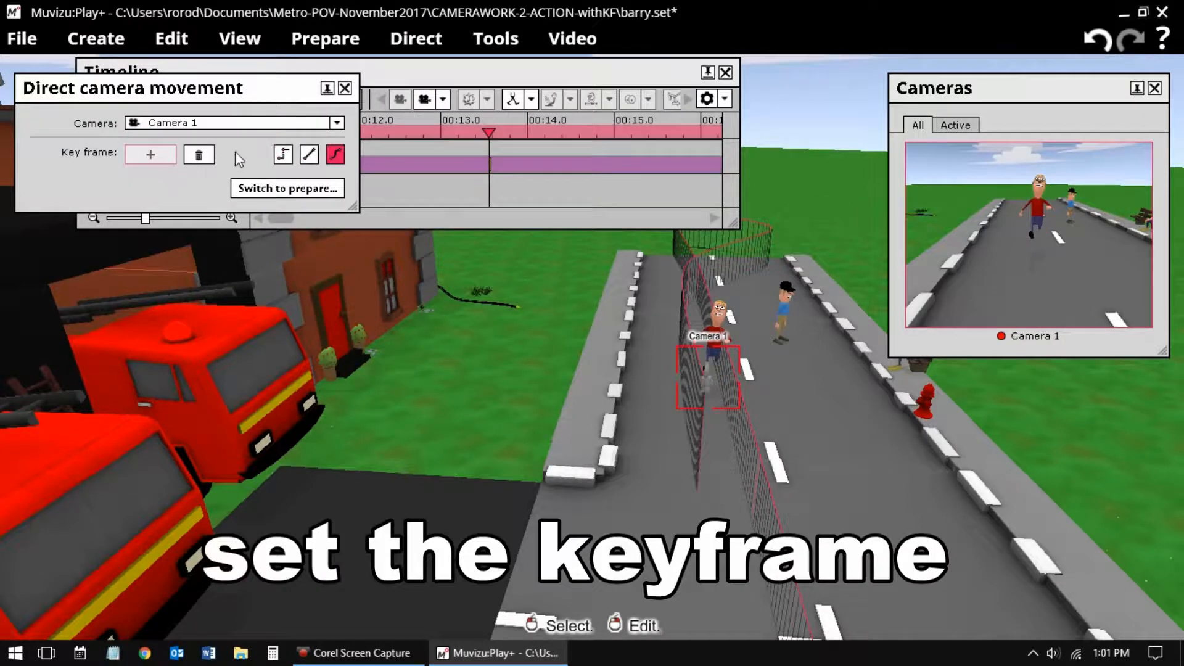
pyautogui.click(345, 89)
# Reopen the timeline, play the scene forward and stop it at 00:17.280
pyautogui.click(501, 39)
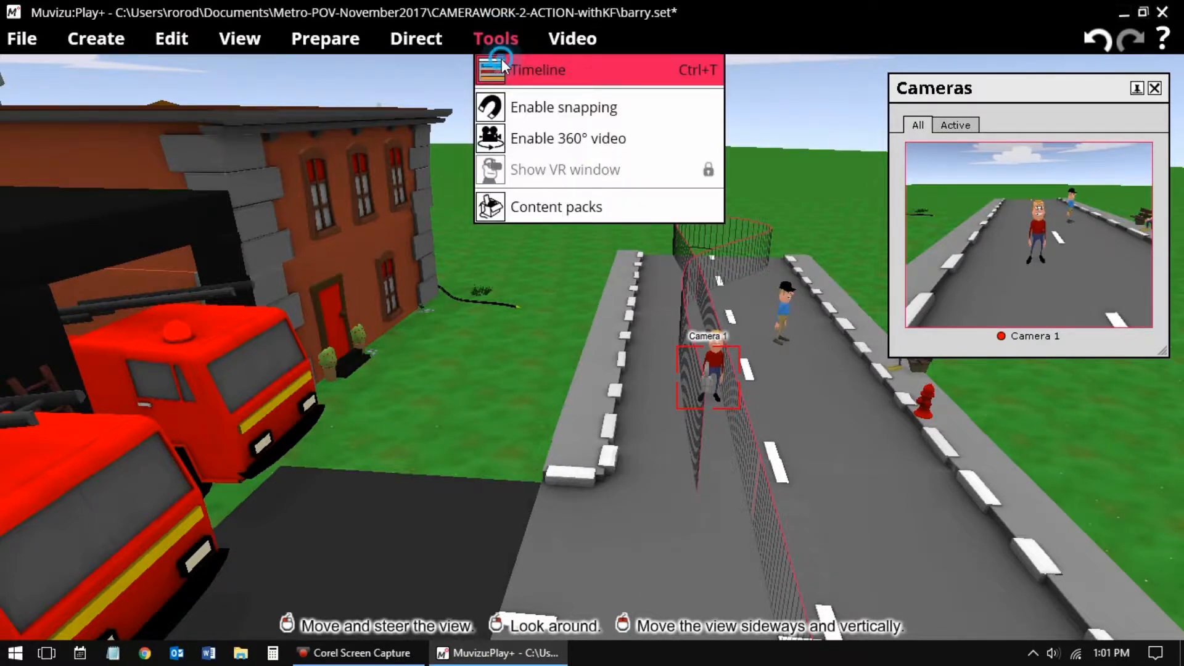
pyautogui.click(501, 58)
pyautogui.click(162, 100)
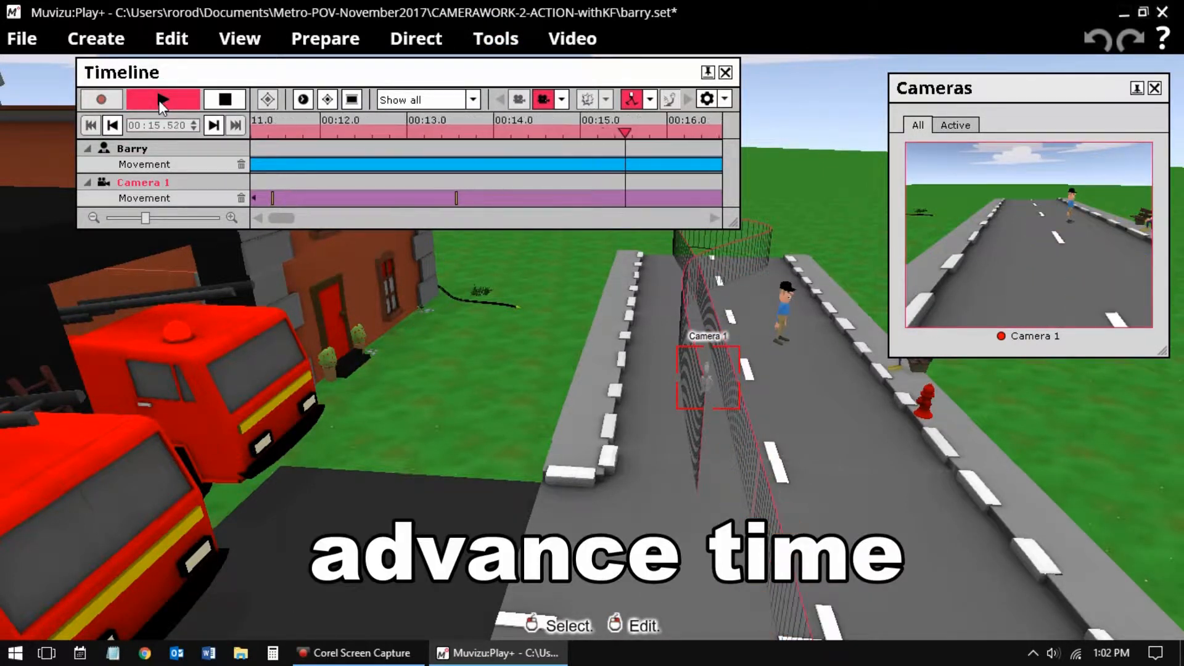
pyautogui.click(159, 100)
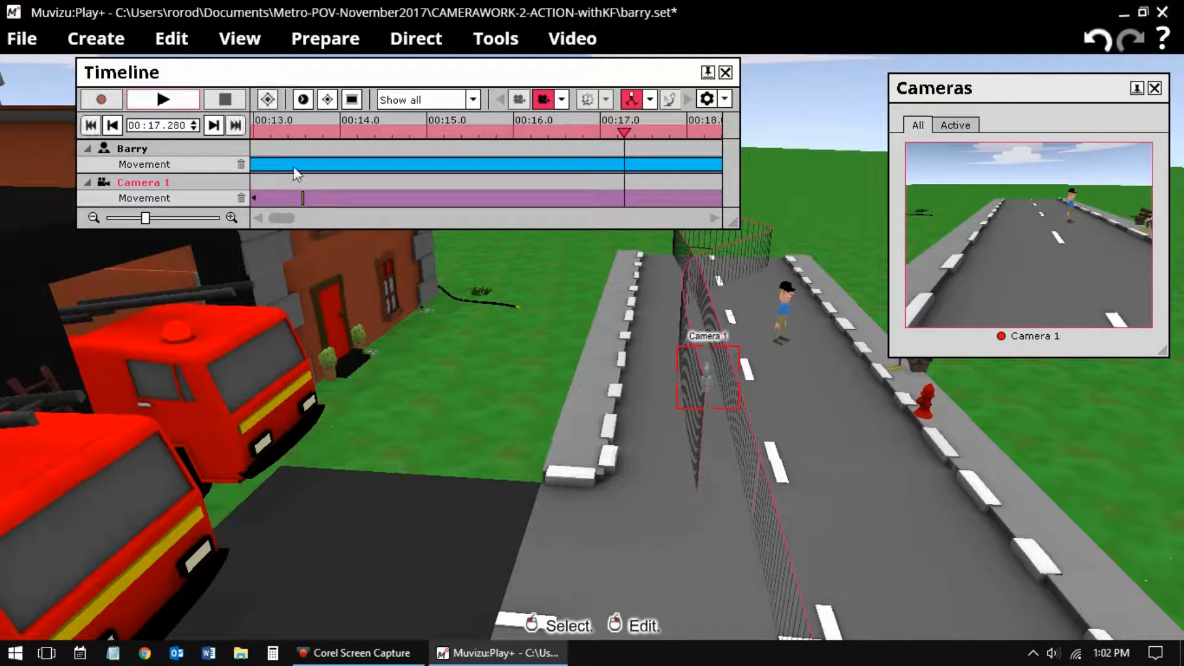
# Move Camera 1 along the road to its near end, in front of Barry and facing him
pyautogui.moveTo(794, 170); pyautogui.dragTo(502, 345)
pyautogui.moveTo(336, 432); pyautogui.dragTo(327, 392)
pyautogui.moveTo(557, 283); pyautogui.dragTo(329, 177)
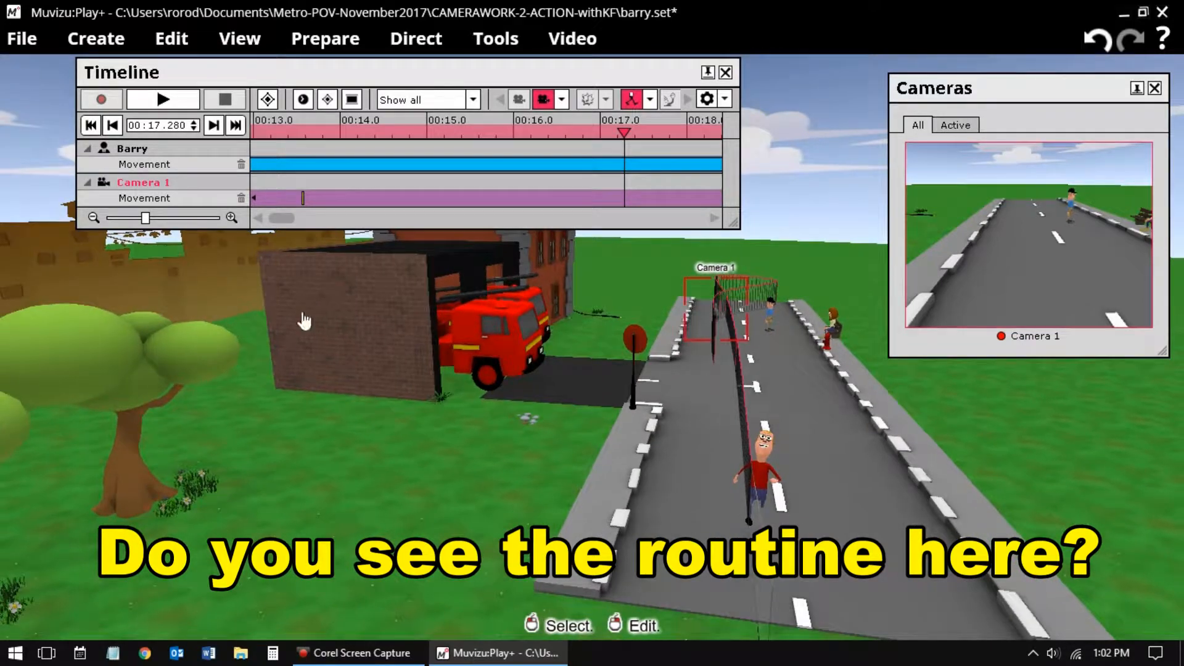
pyautogui.moveTo(331, 493); pyautogui.dragTo(327, 497)
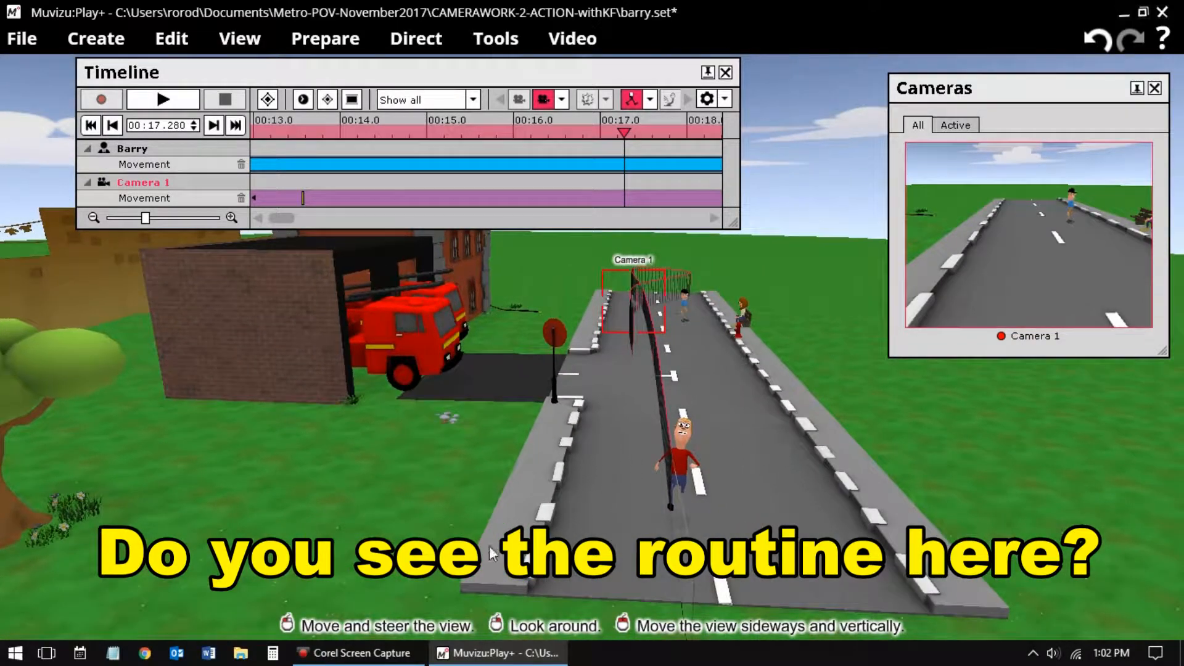
pyautogui.click(632, 304)
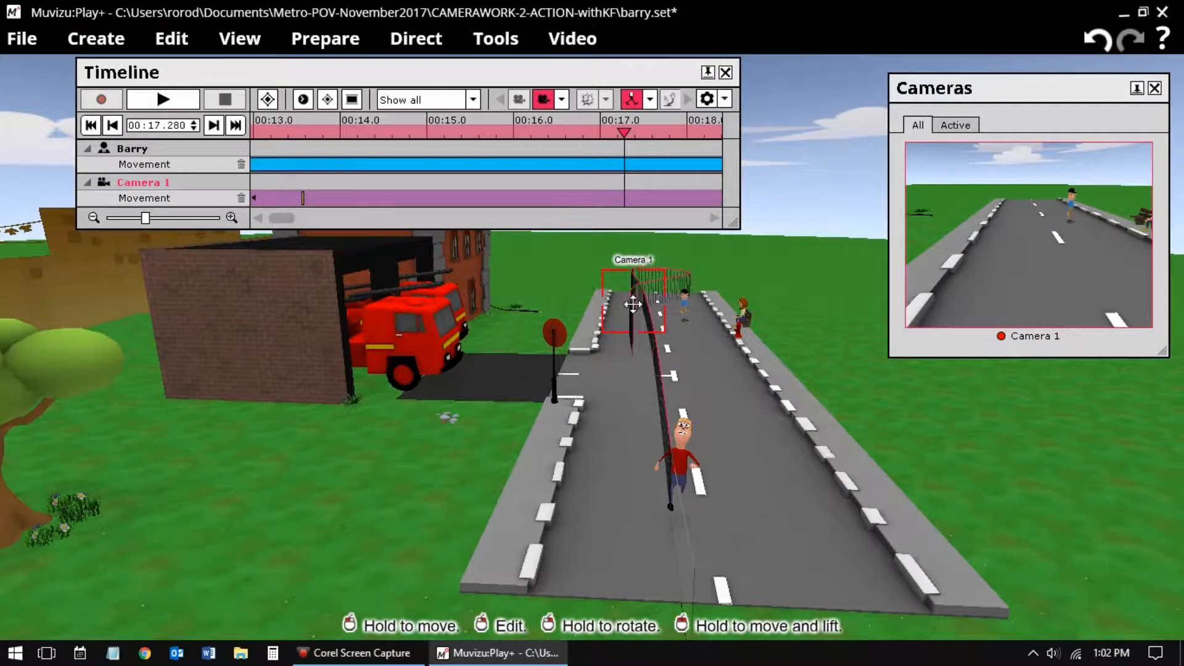
pyautogui.moveTo(633, 304); pyautogui.dragTo(720, 613)
pyautogui.moveTo(325, 478); pyautogui.dragTo(321, 447, button='right')
pyautogui.moveTo(354, 473); pyautogui.dragTo(347, 484)
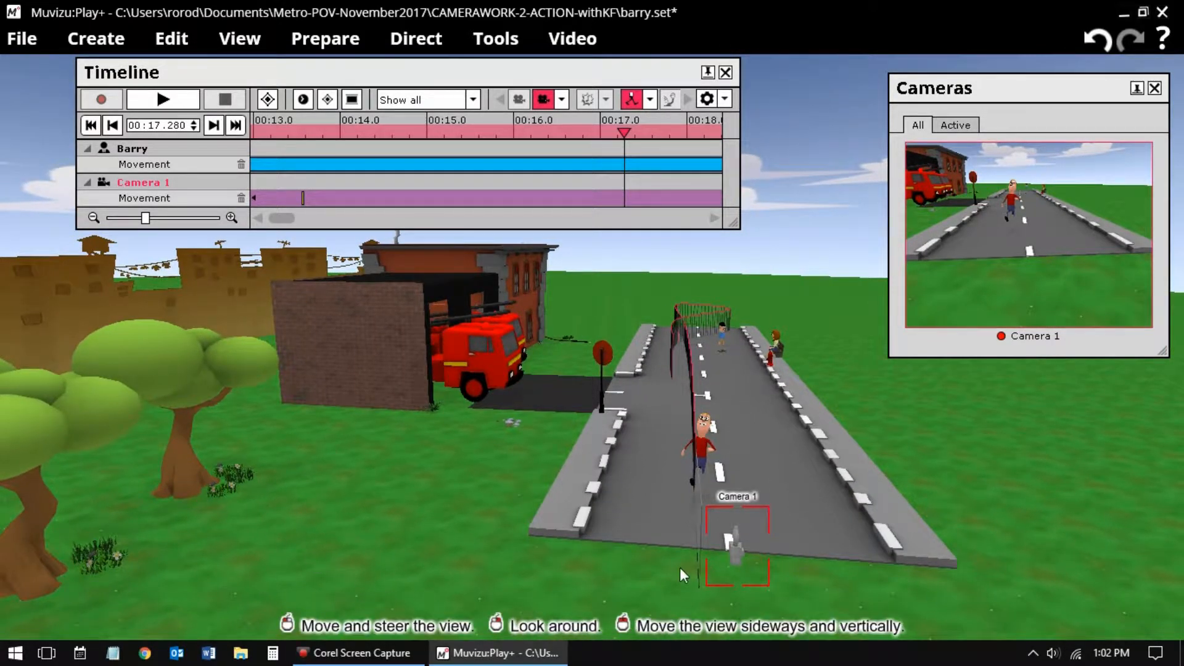
# Shift Camera 1 onto the grass beyond the road's end and rotate it to frame Barry with the fire trucks
pyautogui.moveTo(733, 551); pyautogui.dragTo(620, 567)
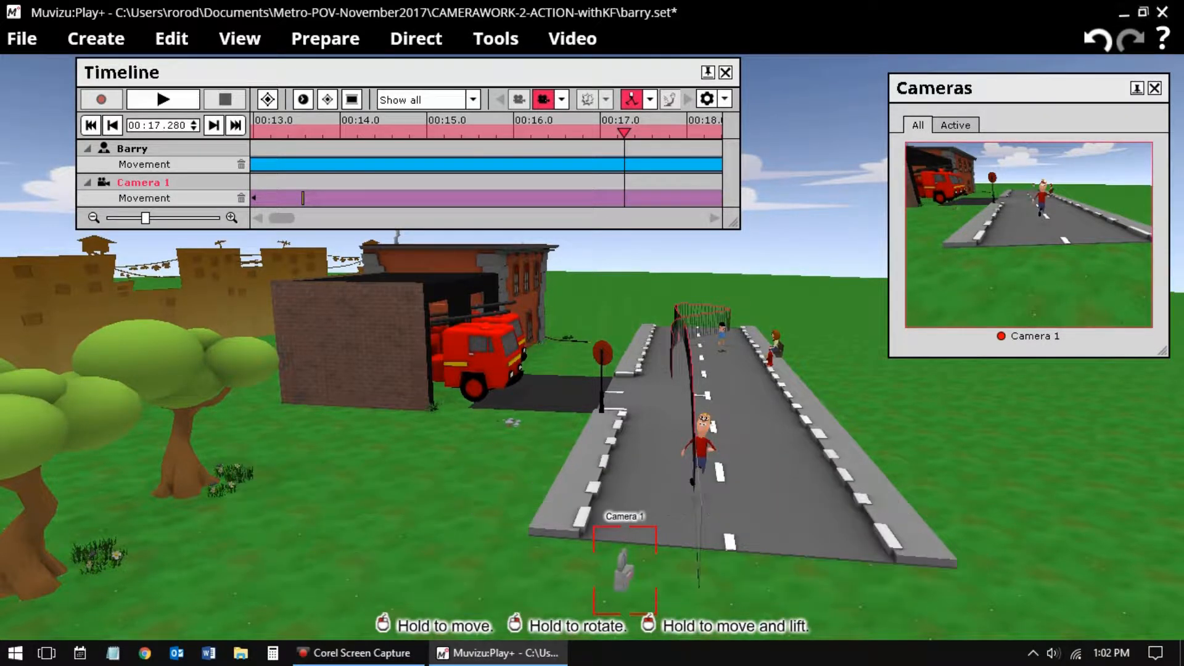
pyautogui.moveTo(622, 568); pyautogui.dragTo(620, 556, button='right')
pyautogui.moveTo(621, 556); pyautogui.dragTo(620, 552, button='right')
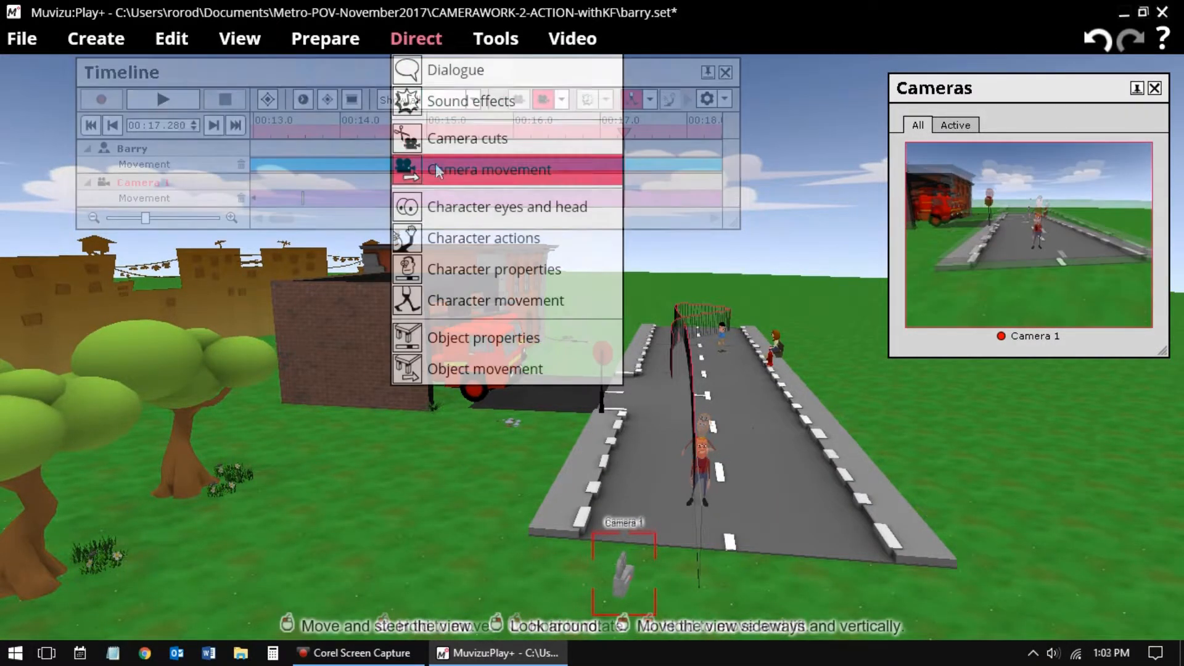
# Add a movement key frame for Camera 1 at 00:17.280, close the camera movement settings and save the set
pyautogui.click(436, 167)
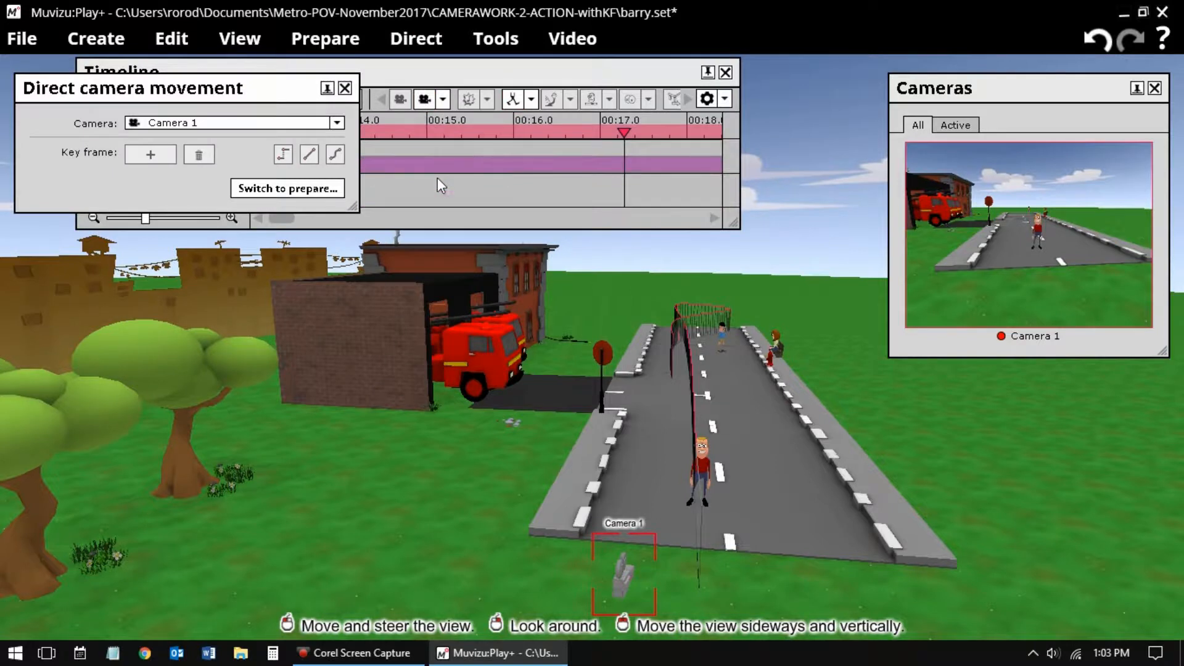
pyautogui.click(159, 157)
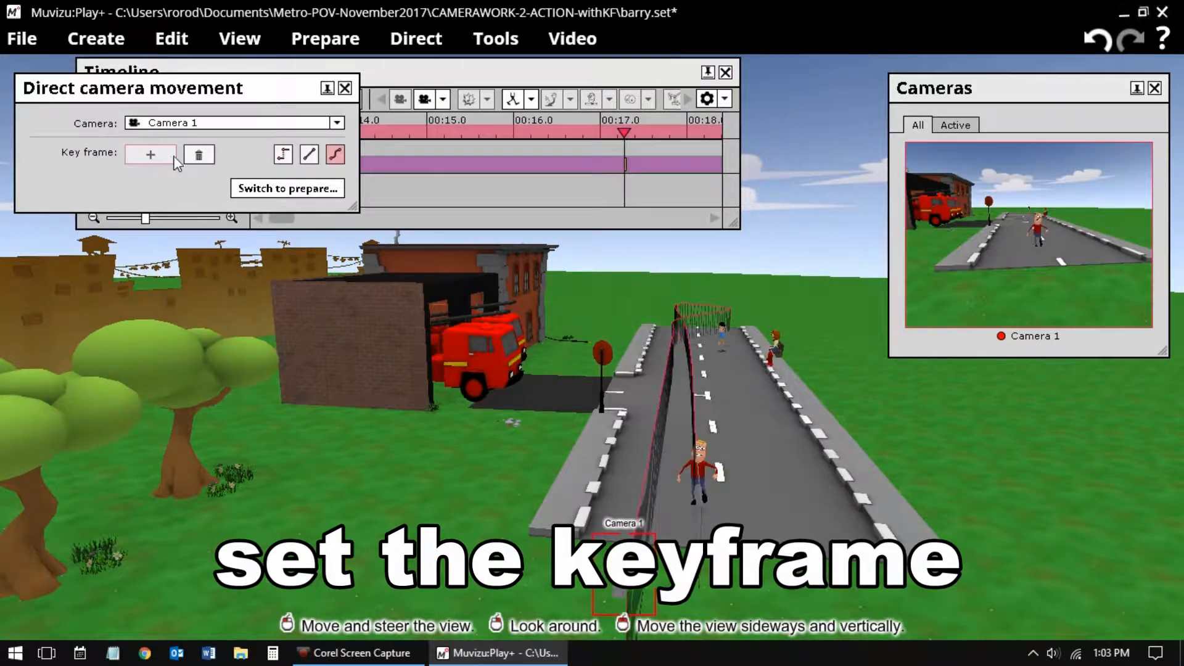
pyautogui.click(346, 90)
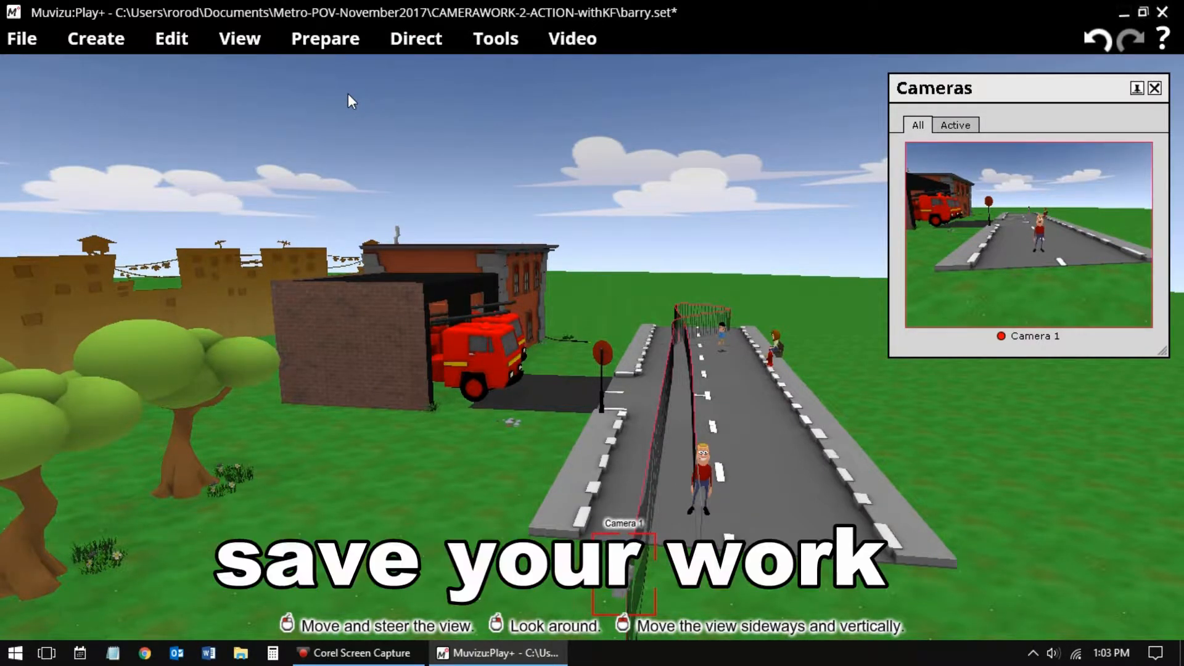
pyautogui.hotkey('ctrl', 's')
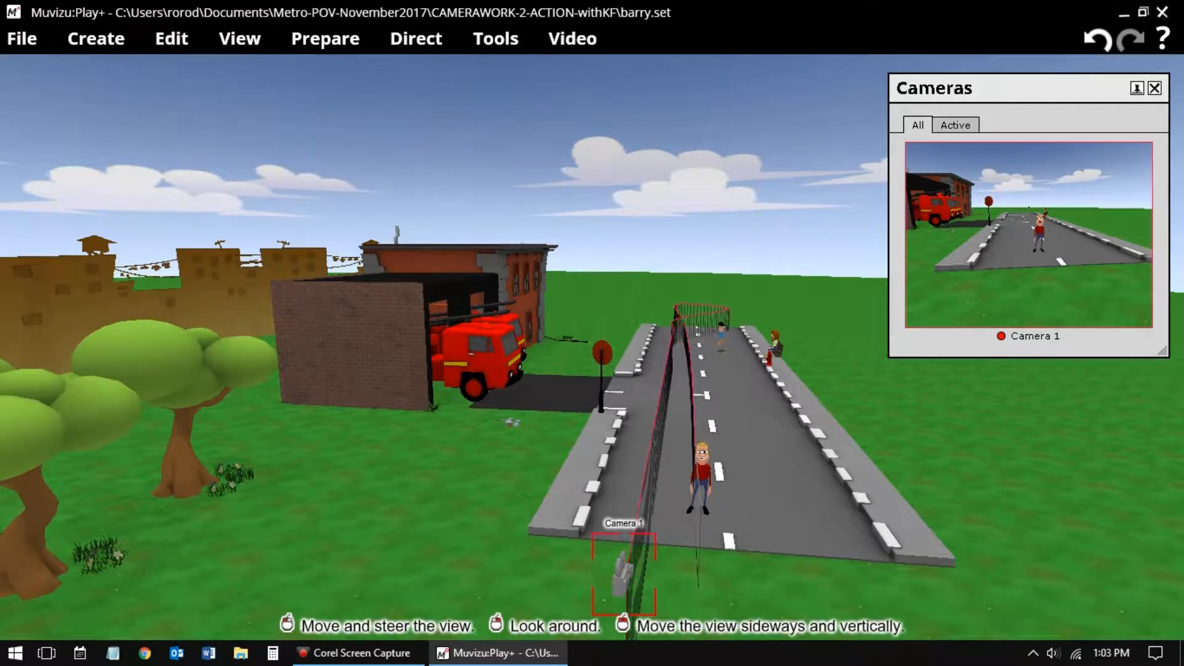
# Reopen the timeline and play the scene from 00:01.080 to review Camera 1's animated shot
pyautogui.moveTo(420, 259); pyautogui.dragTo(429, 333)
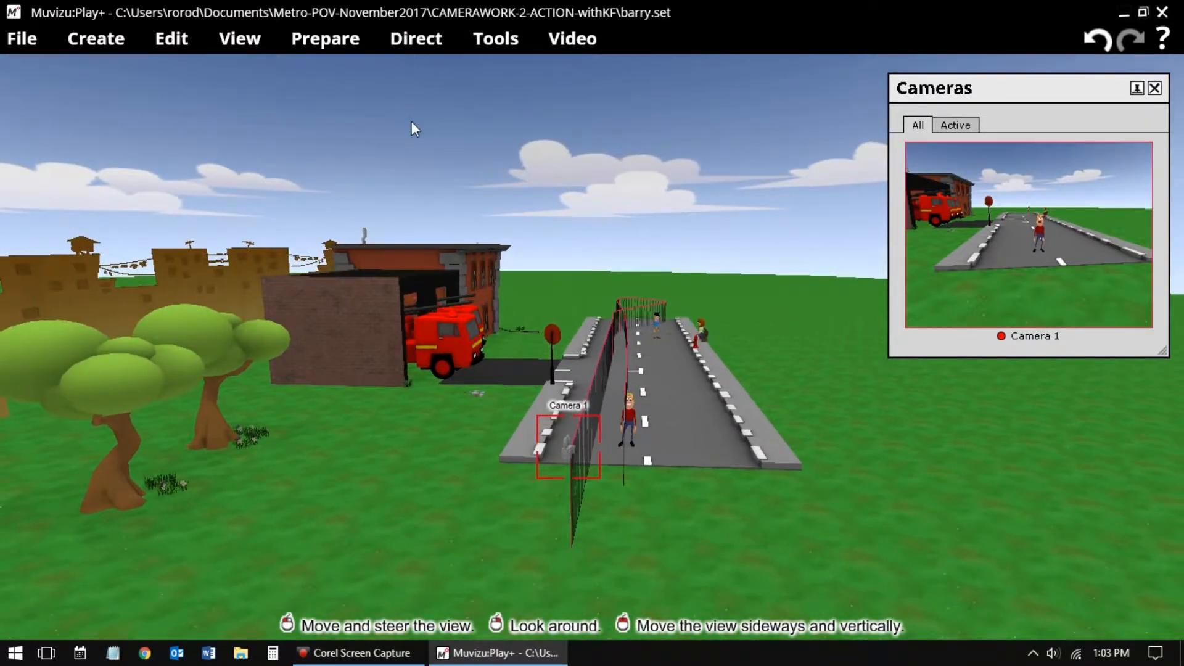
pyautogui.click(501, 40)
pyautogui.click(505, 66)
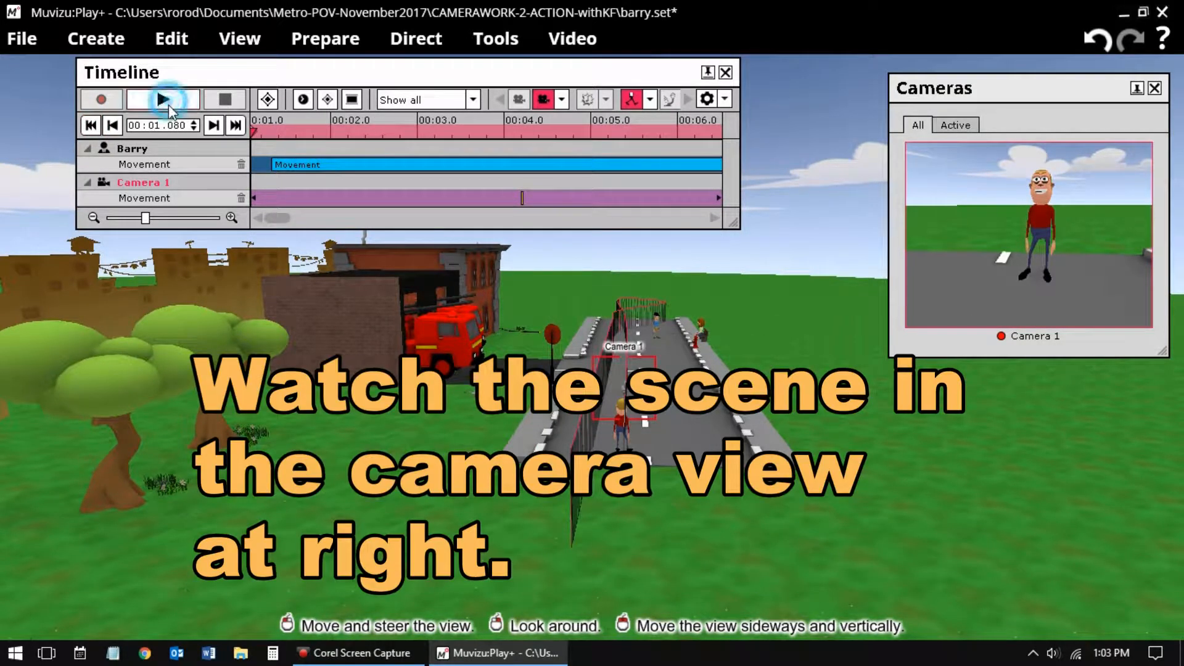
pyautogui.click(168, 105)
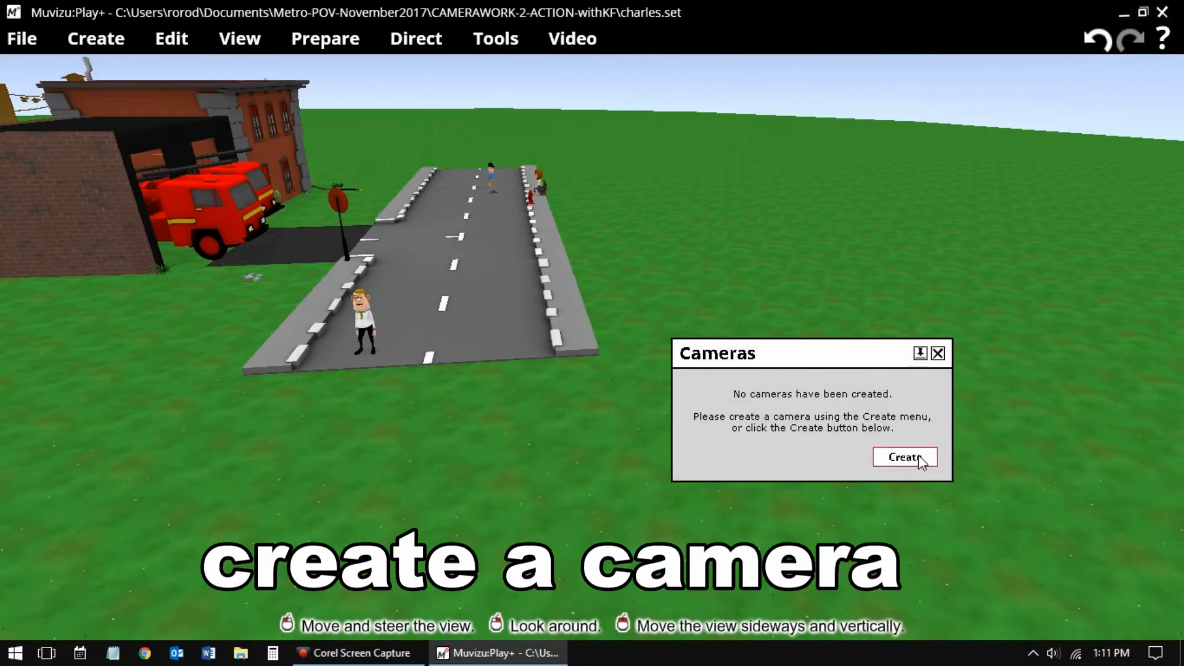
# Create a camera in the charles.set scene, place it at the near roadside and rotate it toward the man in the white shirt
pyautogui.click(918, 460)
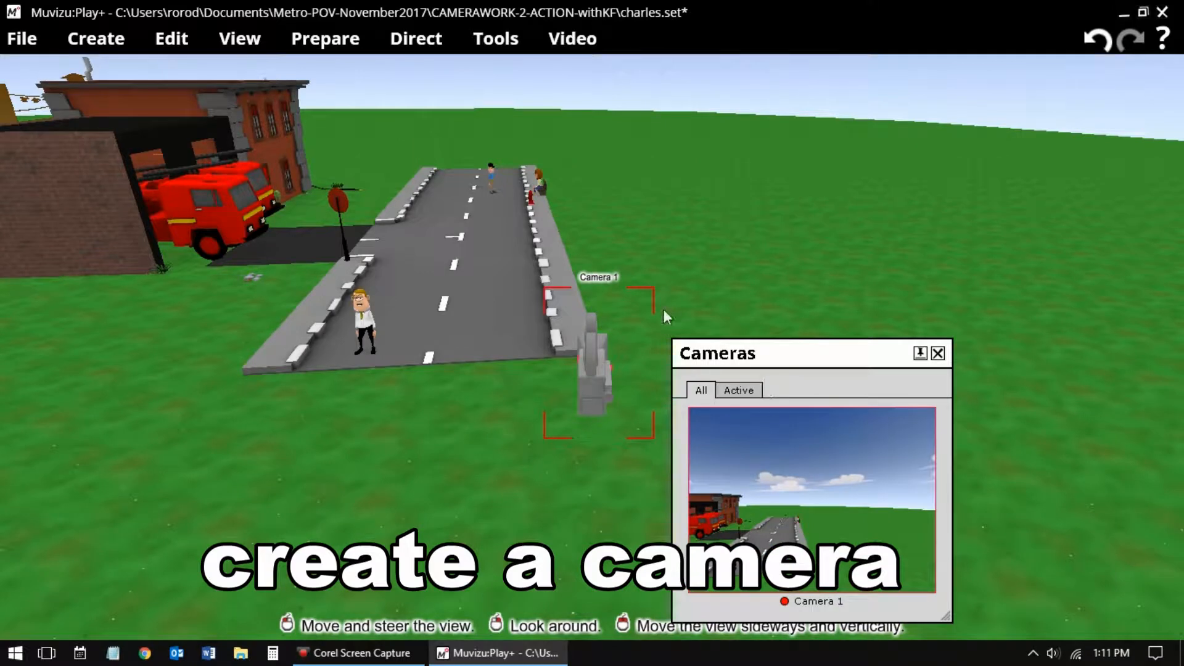
pyautogui.moveTo(814, 352); pyautogui.dragTo(982, 135)
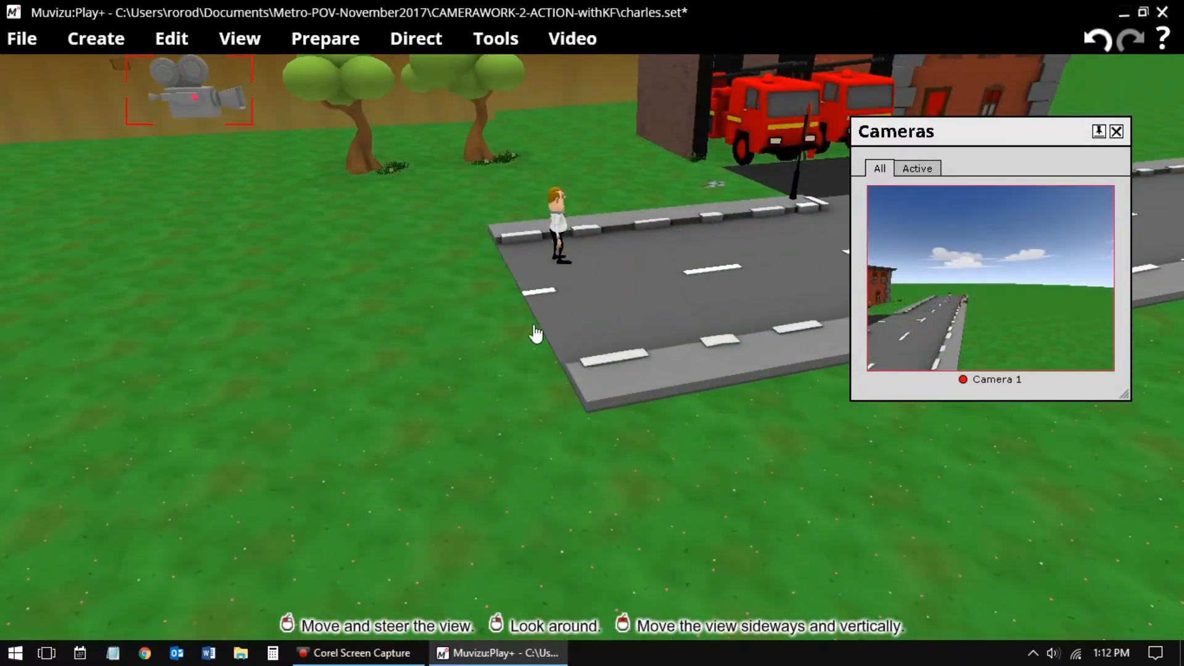
pyautogui.moveTo(177, 93); pyautogui.dragTo(738, 338)
pyautogui.moveTo(153, 422)
pyautogui.mouseDown()
pyautogui.moveTo(277, 419)
pyautogui.moveTo(135, 424)
pyautogui.mouseUp()
pyautogui.moveTo(528, 458); pyautogui.dragTo(474, 449, button='right')
pyautogui.moveTo(333, 341); pyautogui.dragTo(608, 345)
pyautogui.moveTo(592, 347)
pyautogui.mouseDown(button='right')
pyautogui.moveTo(650, 354)
pyautogui.moveTo(586, 344)
pyautogui.mouseUp(button='right')
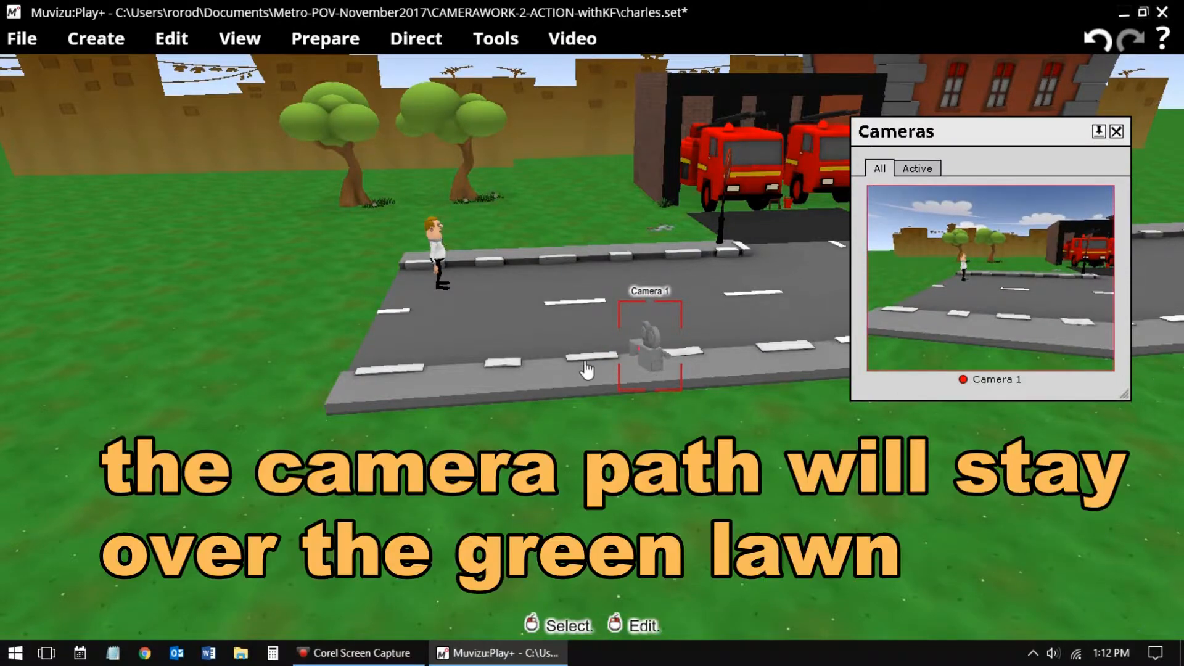
# Set Camera 1's field of view to 9.8% and close its settings
pyautogui.moveTo(77, 429); pyautogui.dragTo(78, 429, button='right')
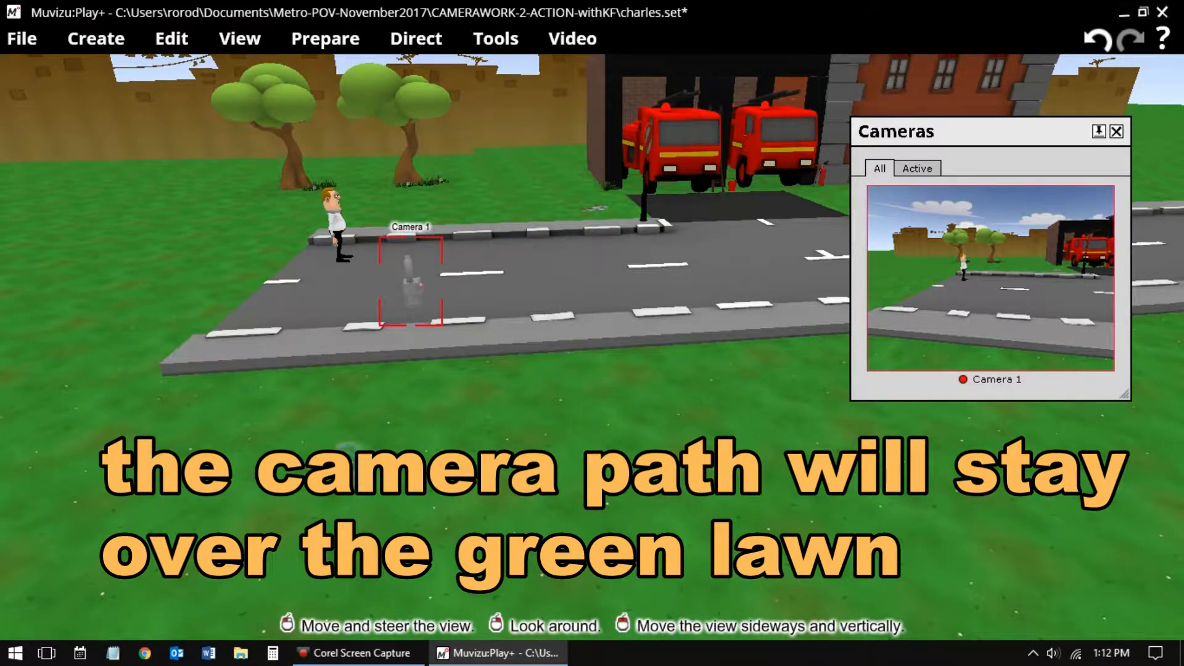
pyautogui.moveTo(349, 462); pyautogui.dragTo(350, 404, button='right')
pyautogui.moveTo(227, 343); pyautogui.dragTo(93, 344, button='right')
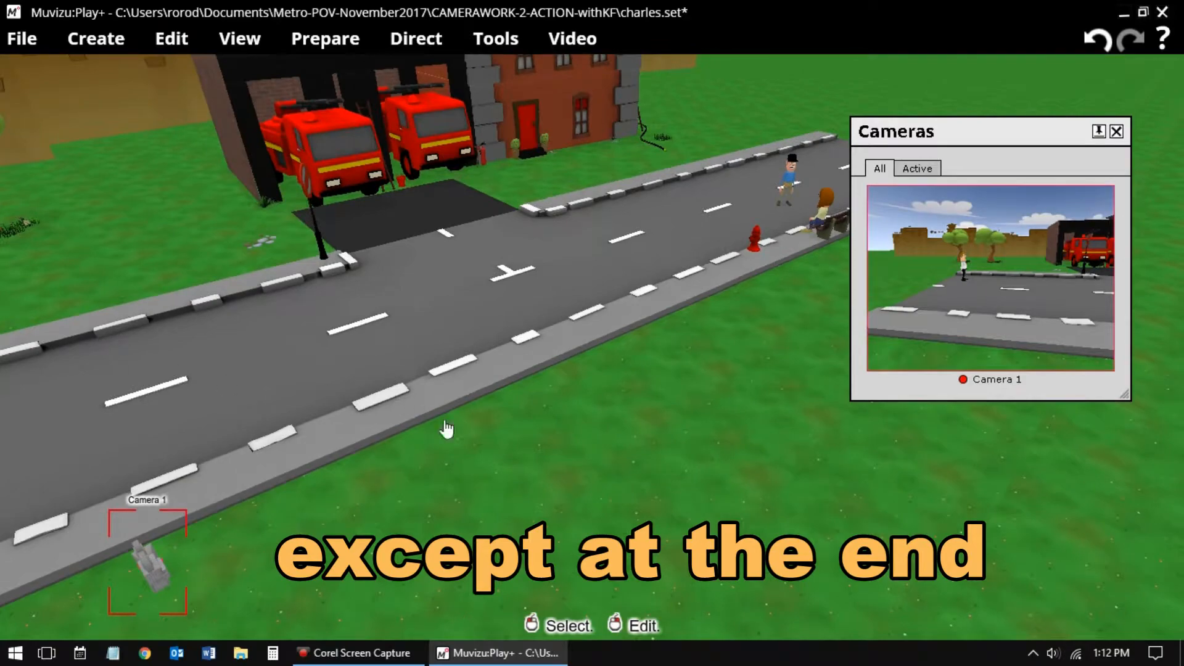
pyautogui.moveTo(504, 479); pyautogui.dragTo(482, 519, button='right')
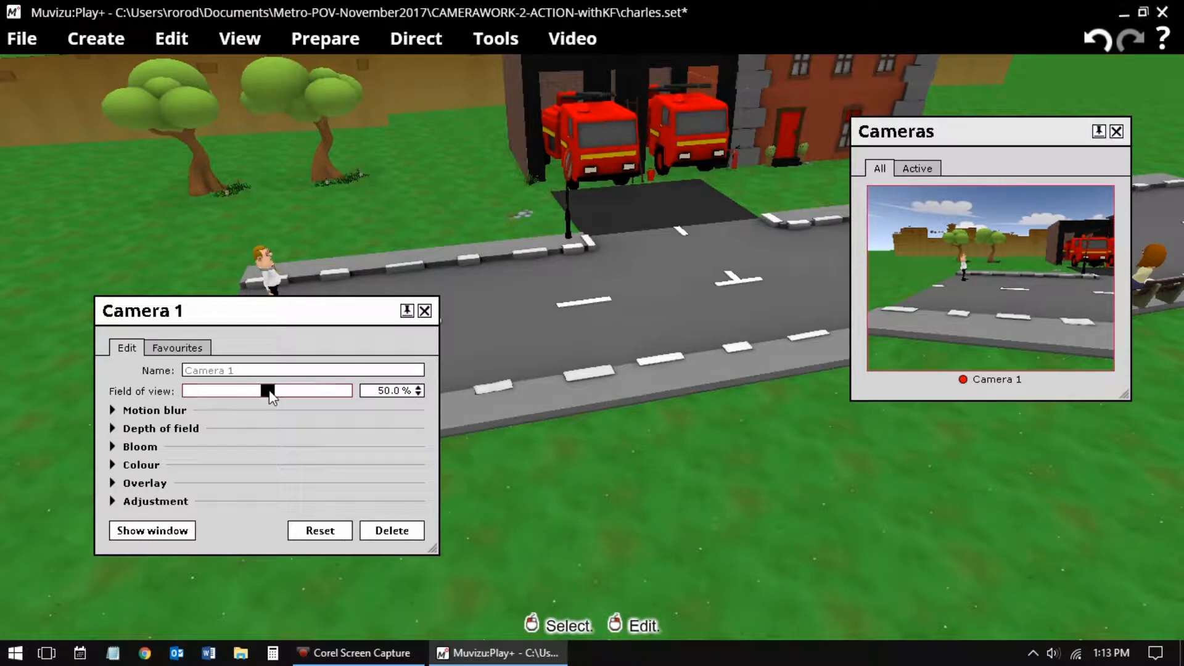
pyautogui.moveTo(268, 391); pyautogui.dragTo(206, 390)
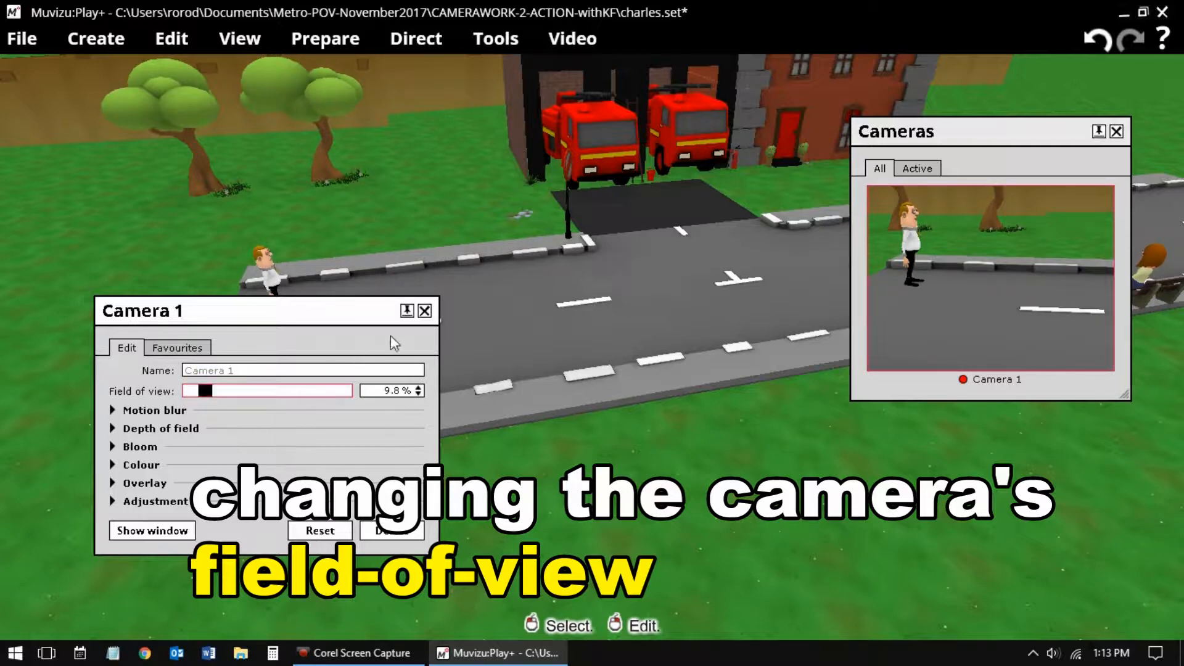
pyautogui.click(424, 311)
# Rotate Camera 1 slightly to bring the man in the white shirt nearer the middle of its shot
pyautogui.click(384, 453)
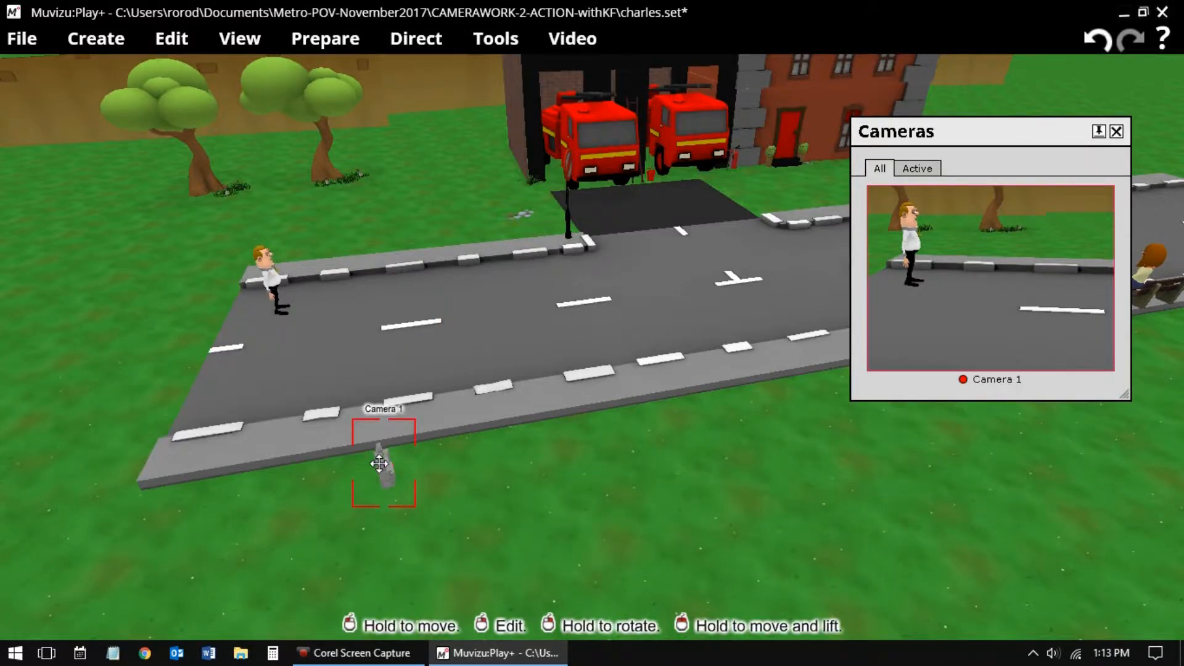
pyautogui.moveTo(378, 461)
pyautogui.mouseDown(button='right')
pyautogui.moveTo(364, 466)
pyautogui.moveTo(368, 479)
pyautogui.moveTo(369, 458)
pyautogui.mouseUp(button='right')
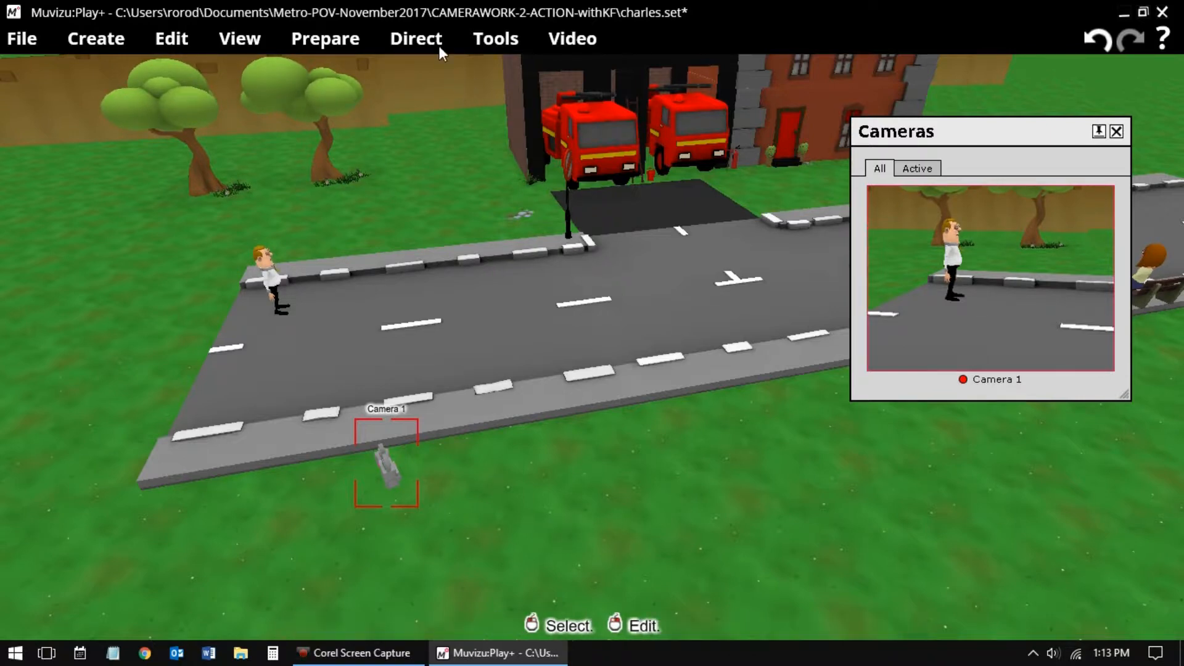
# Set Camera 1's prepared movement animation to Key framed
pyautogui.click(355, 39)
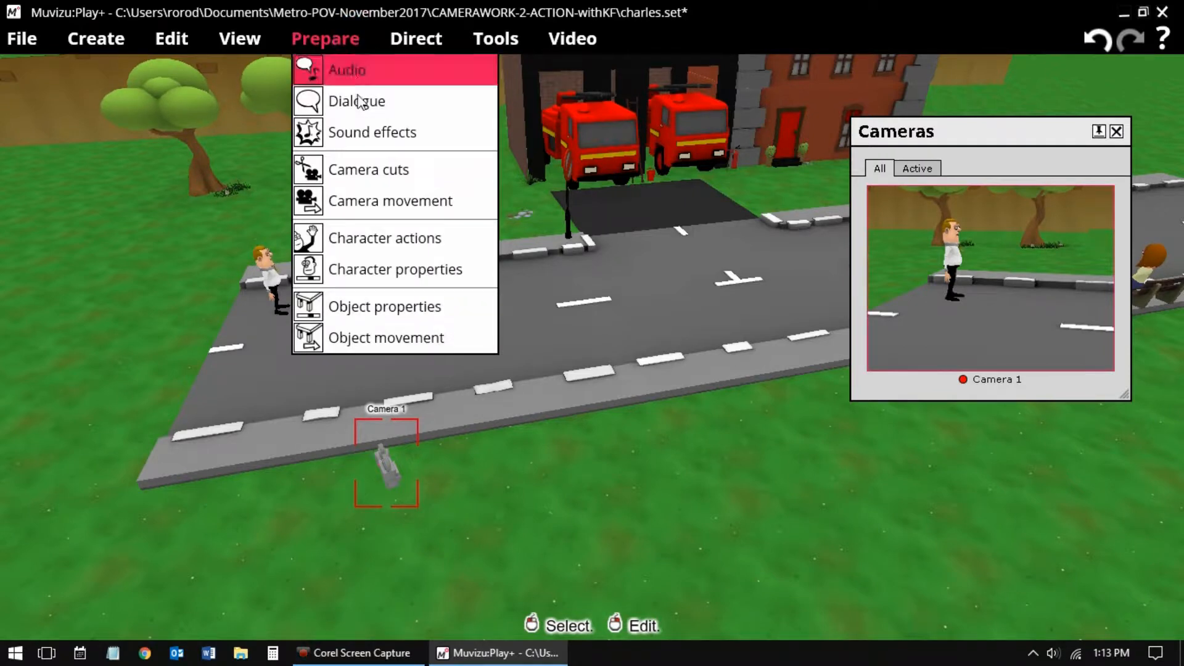
pyautogui.click(378, 196)
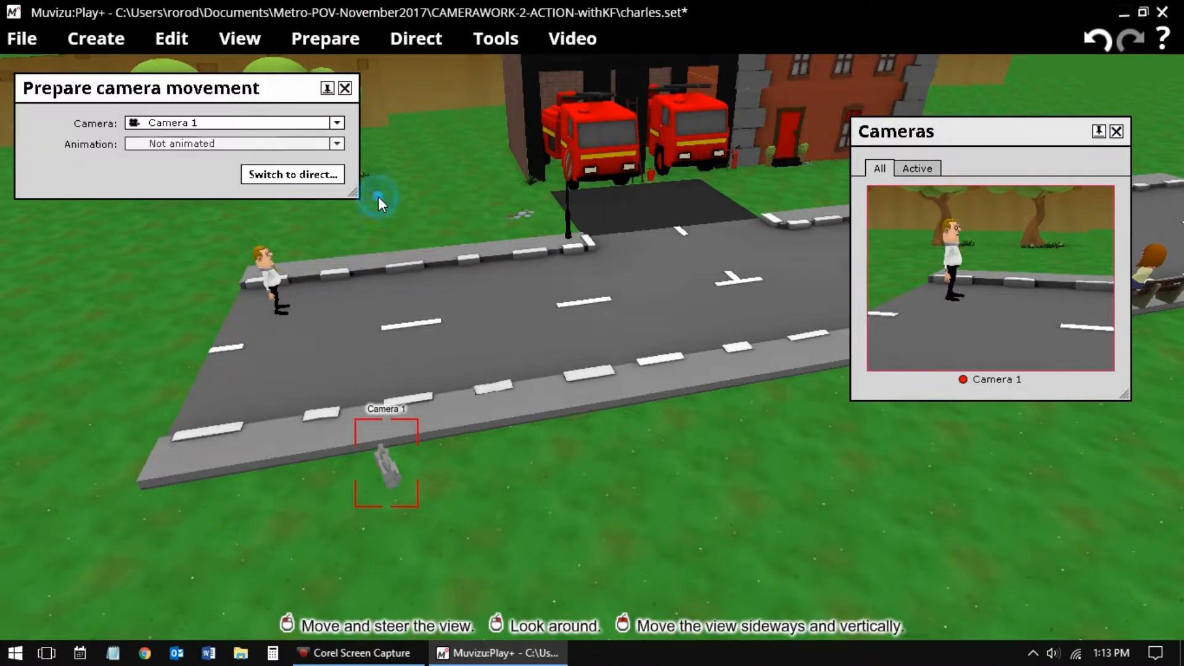
pyautogui.click(216, 143)
pyautogui.click(178, 188)
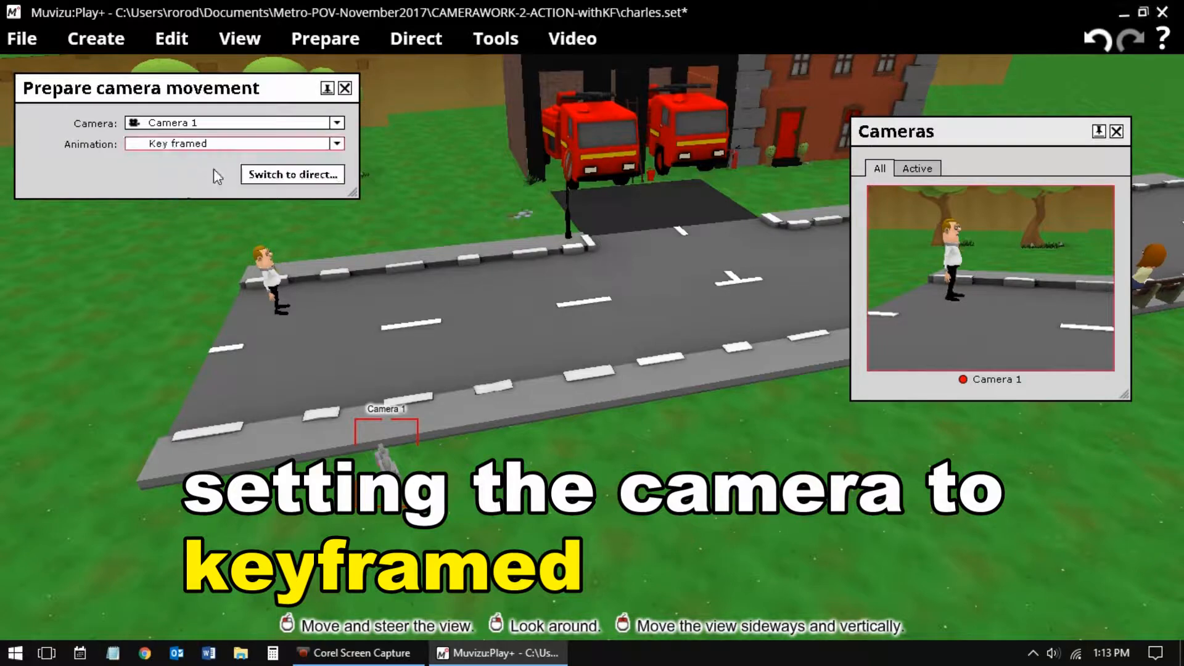
pyautogui.click(345, 89)
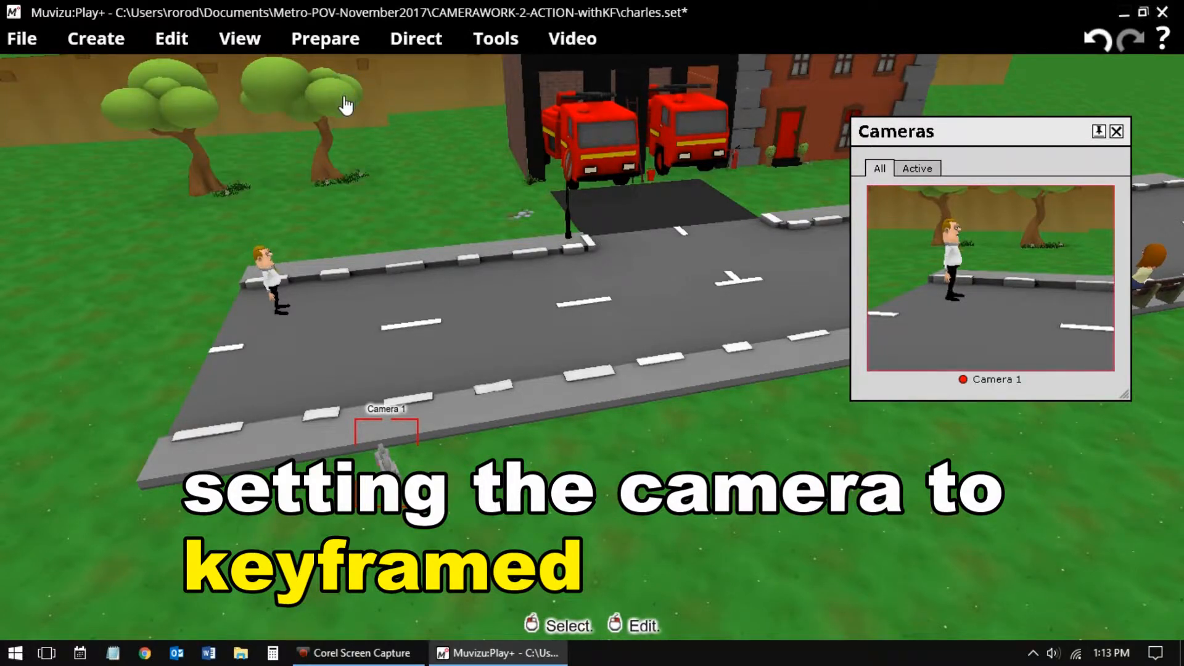
# Start directing Camera 1's movement and add its first key frame at 00:01.080 on the timeline
pyautogui.click(427, 40)
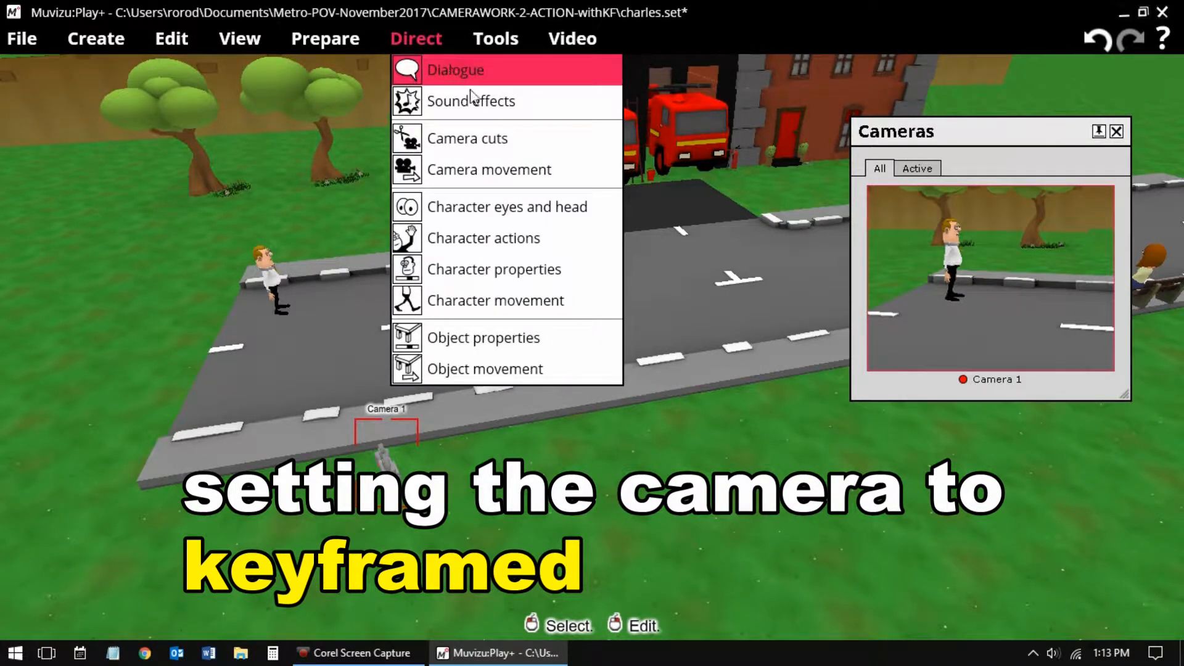
pyautogui.click(519, 168)
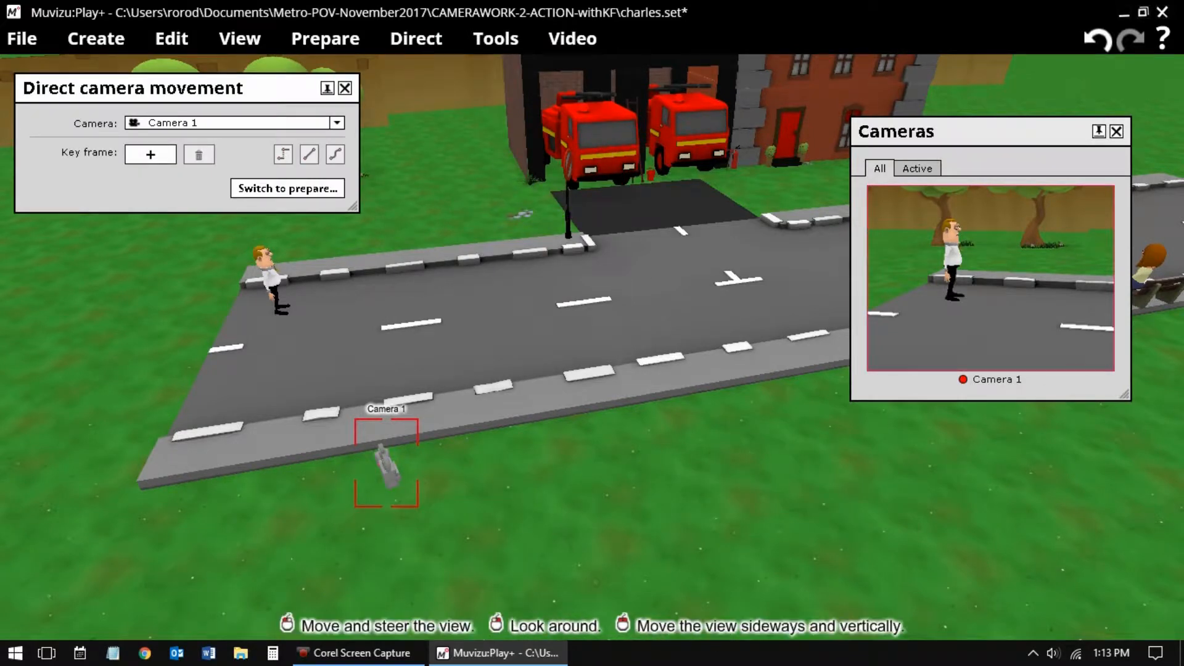
pyautogui.moveTo(1183, 446); pyautogui.dragTo(600, 421)
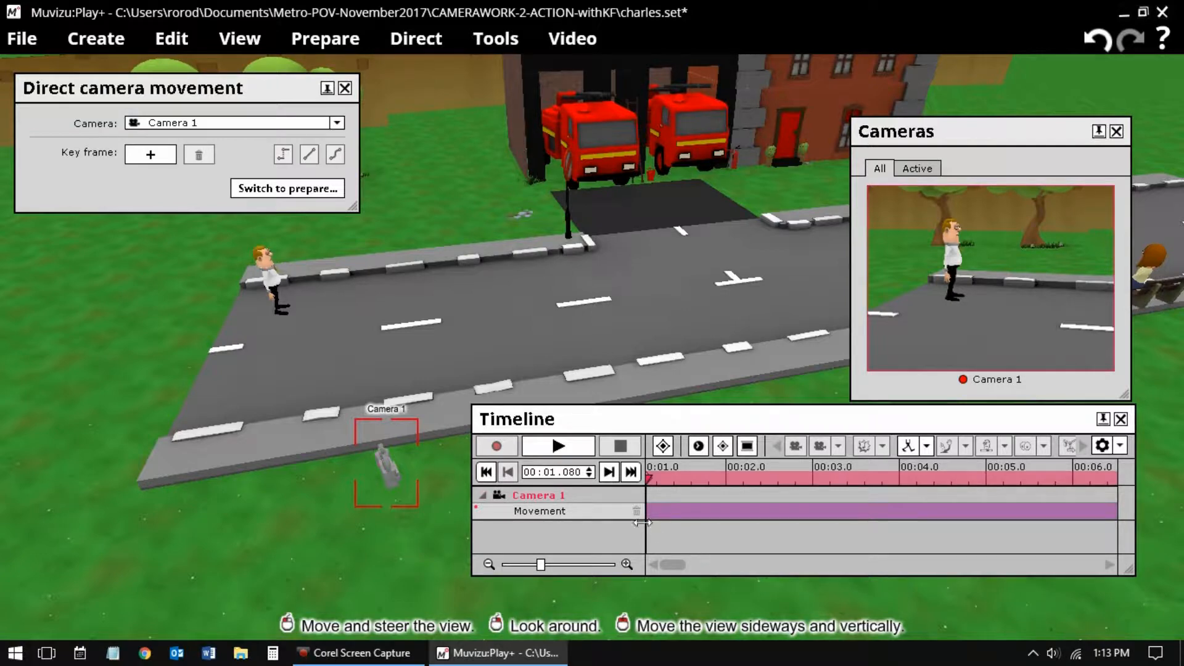
pyautogui.click(151, 155)
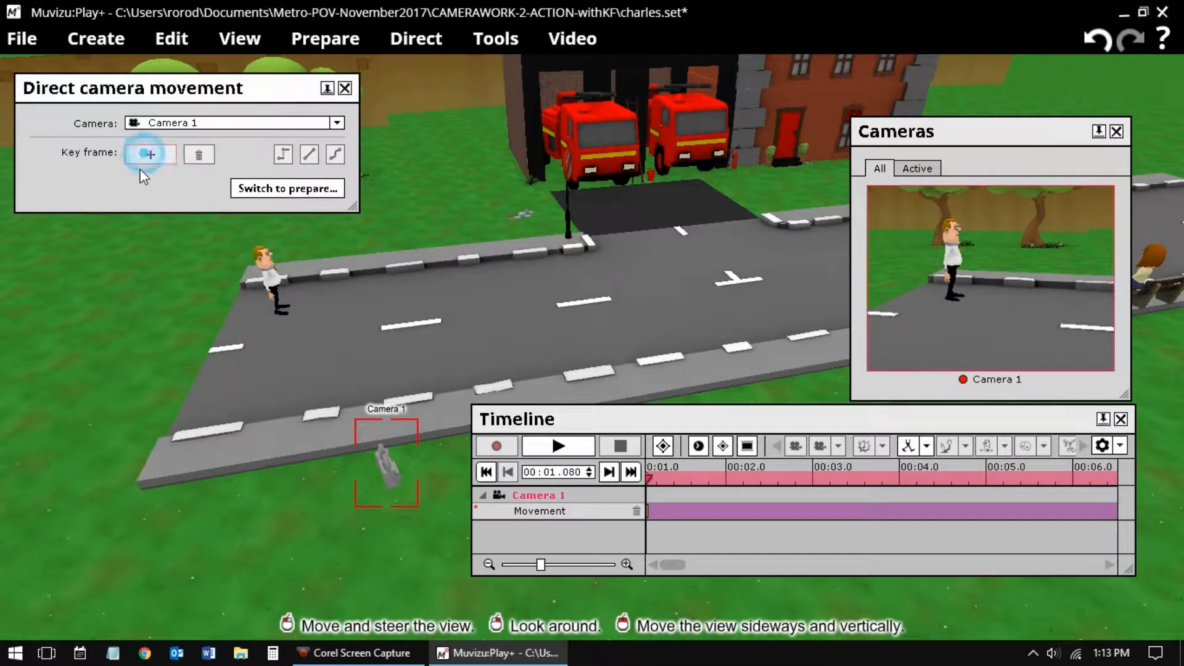
# Shift Camera 1's first key frame slightly later and move the timeline's start marker to just before the 2-second mark
pyautogui.click(673, 529)
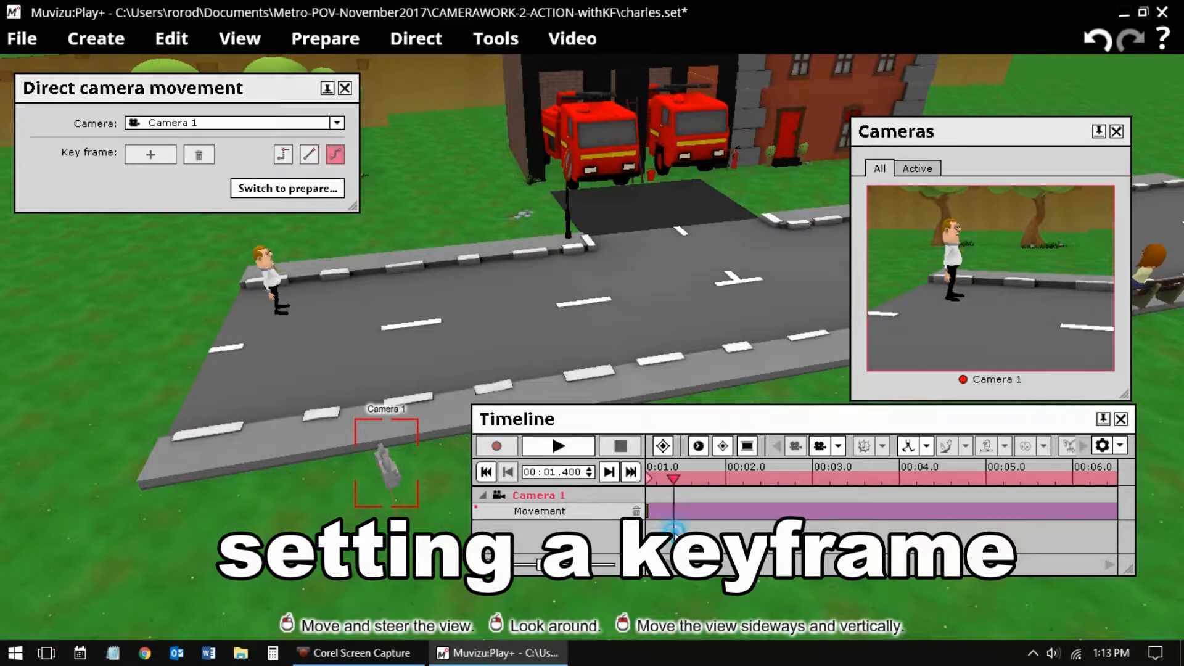
pyautogui.moveTo(644, 512); pyautogui.dragTo(659, 514)
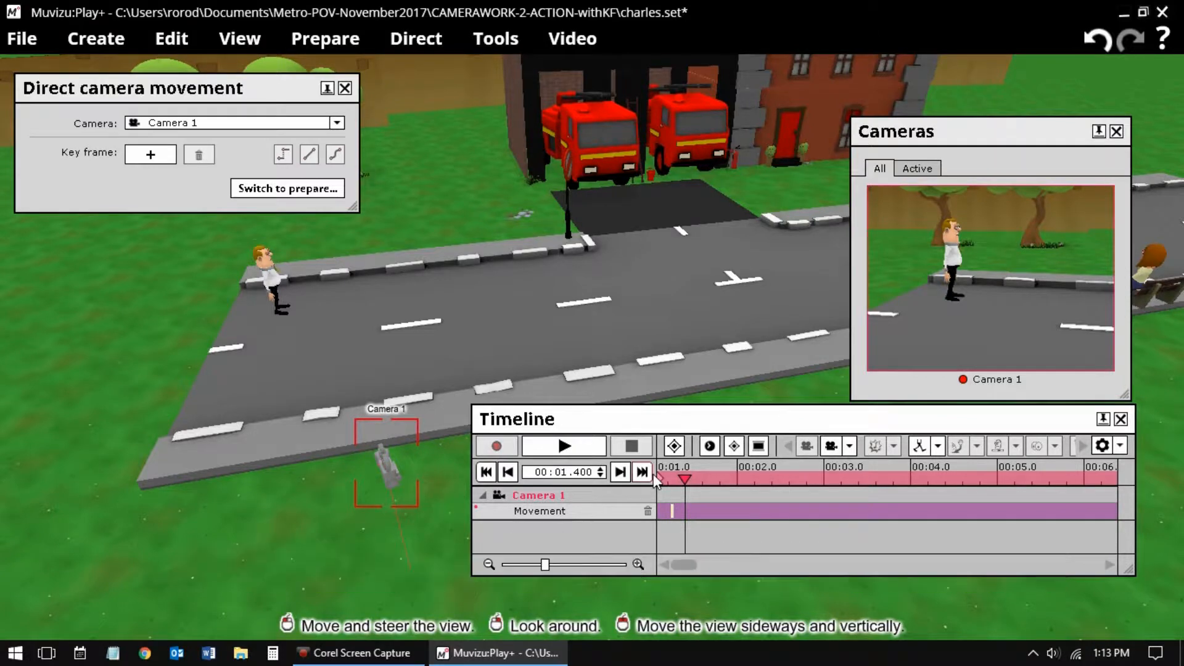
pyautogui.click(723, 536)
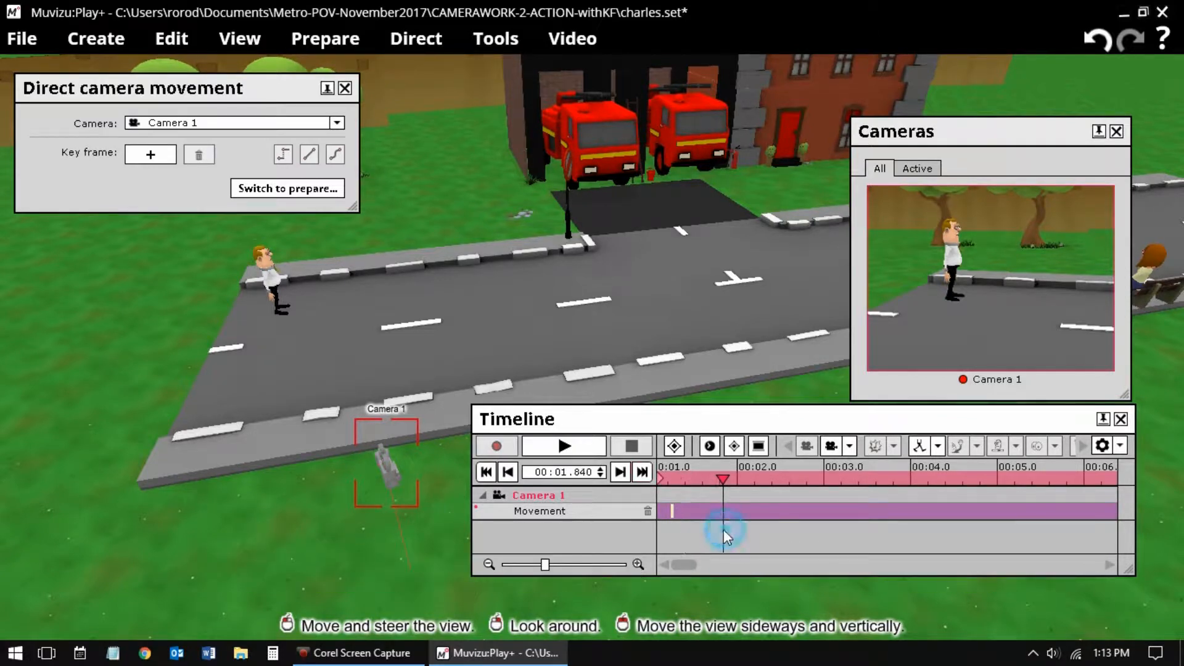
pyautogui.moveTo(660, 476)
pyautogui.mouseDown()
pyautogui.moveTo(884, 497)
pyautogui.moveTo(688, 505)
pyautogui.moveTo(746, 510)
pyautogui.mouseUp()
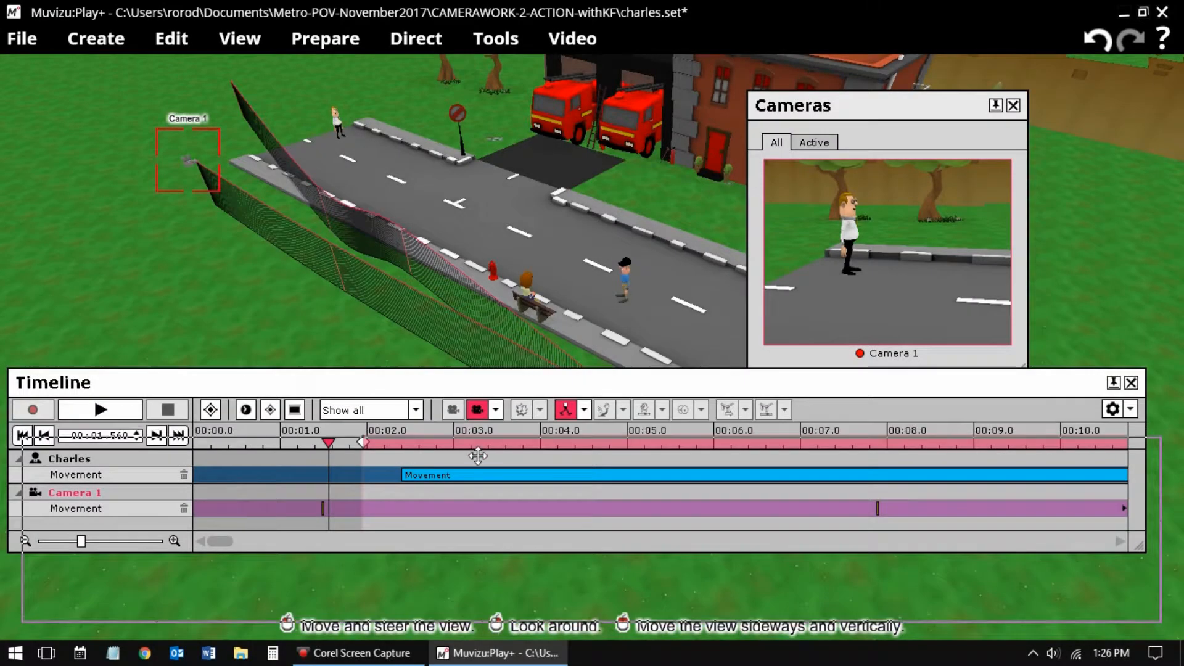
# Rearrange the Timeline and Cameras windows, then play the scene from 00:01.560 and examine Camera 1's framing near its key frame at 00:07.960
pyautogui.moveTo(473, 384); pyautogui.dragTo(487, 455)
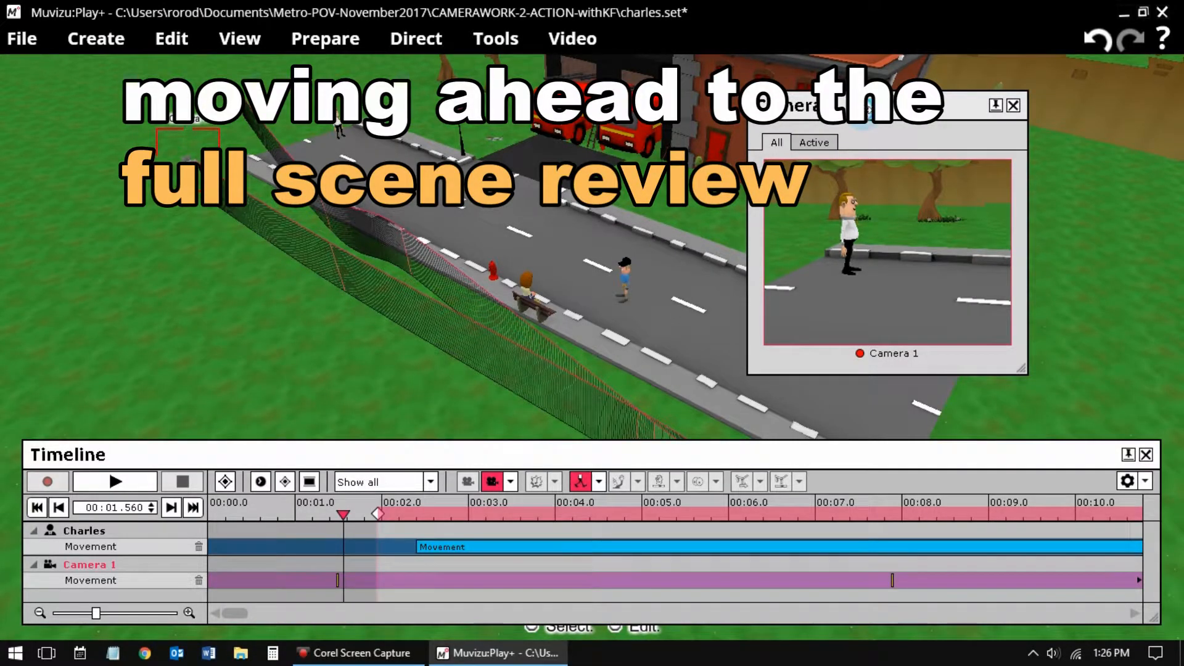
pyautogui.moveTo(863, 114); pyautogui.dragTo(1018, 144)
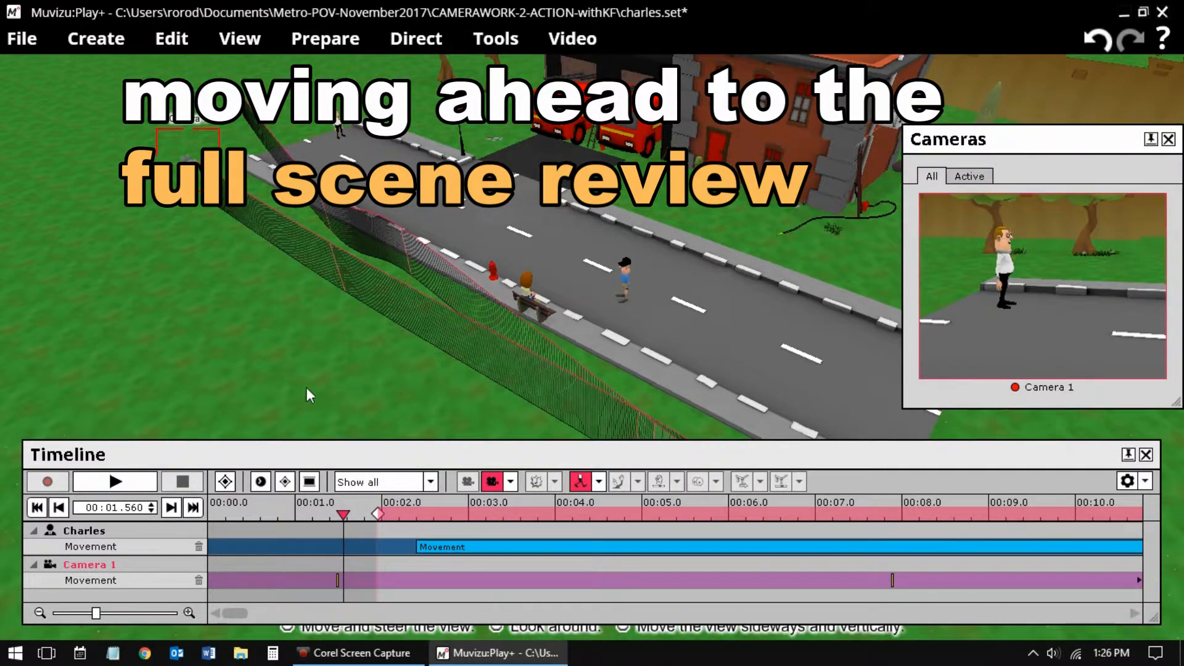
pyautogui.click(111, 479)
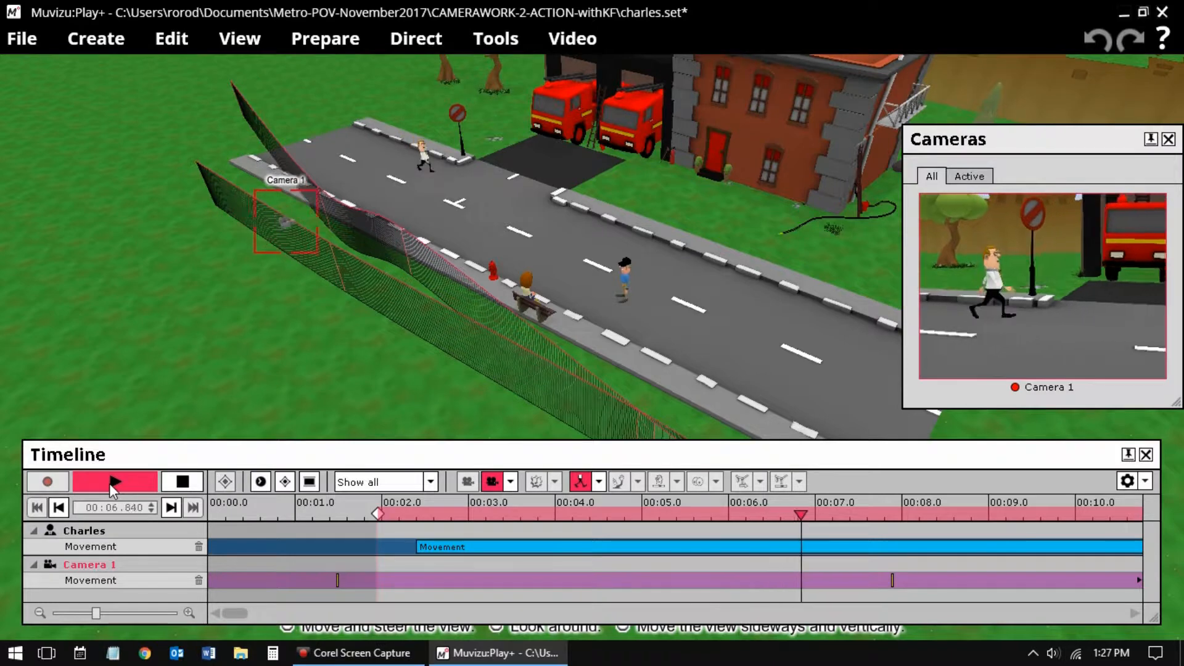
pyautogui.click(112, 483)
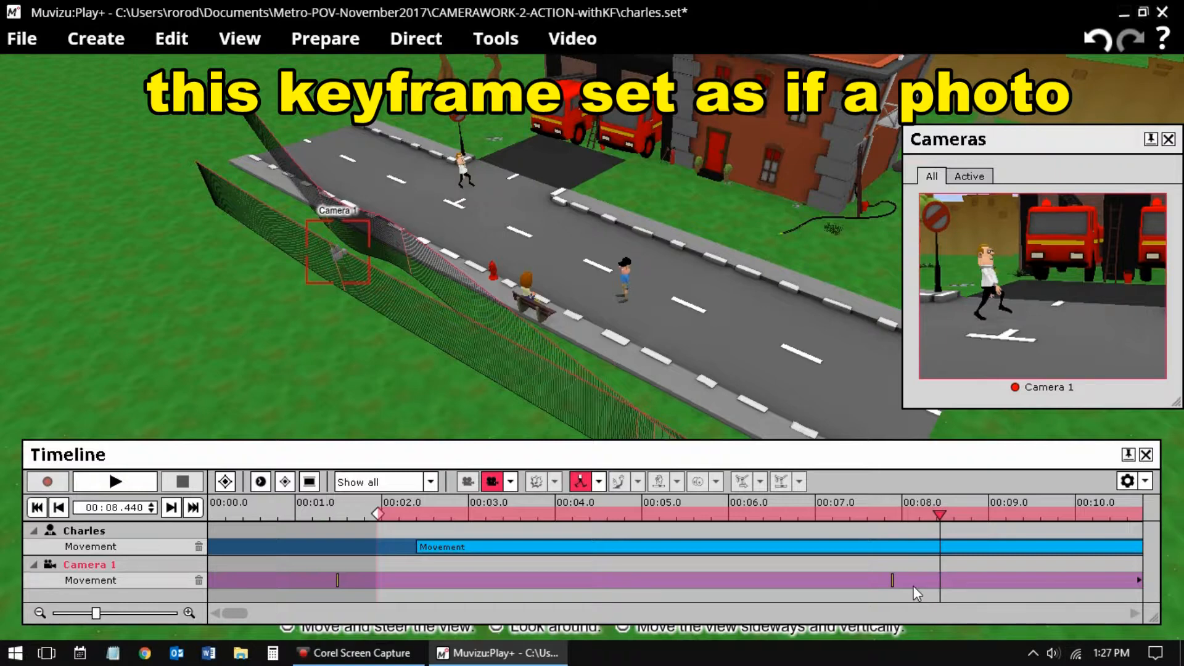
pyautogui.click(899, 593)
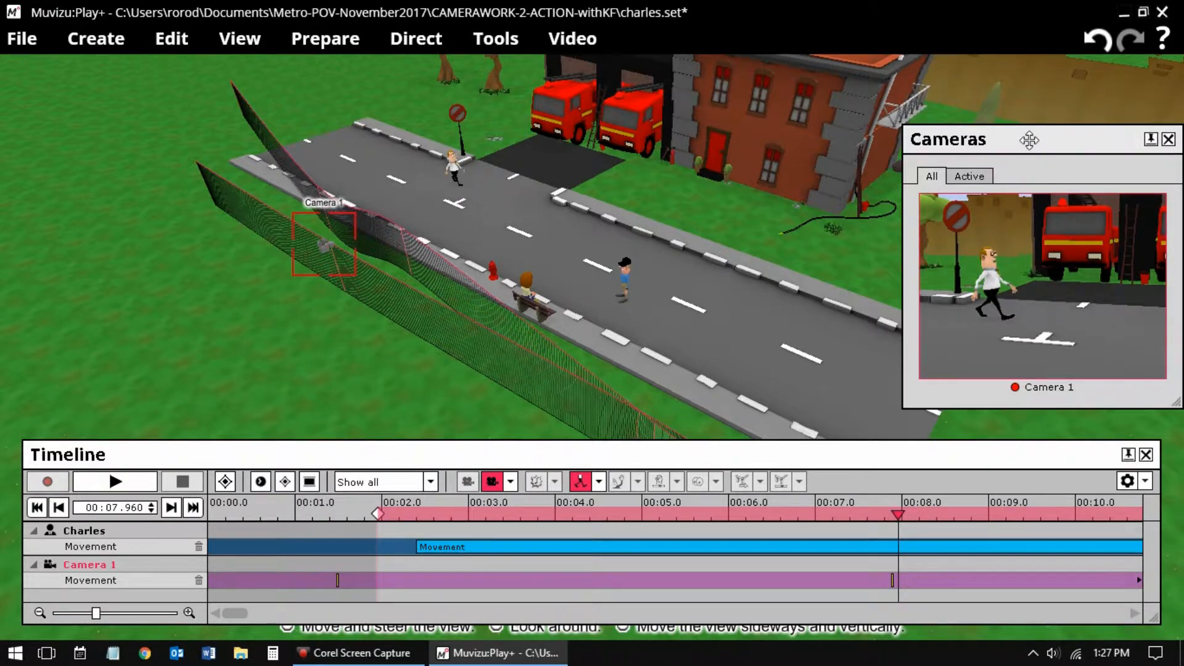
pyautogui.moveTo(1026, 138); pyautogui.dragTo(973, 123)
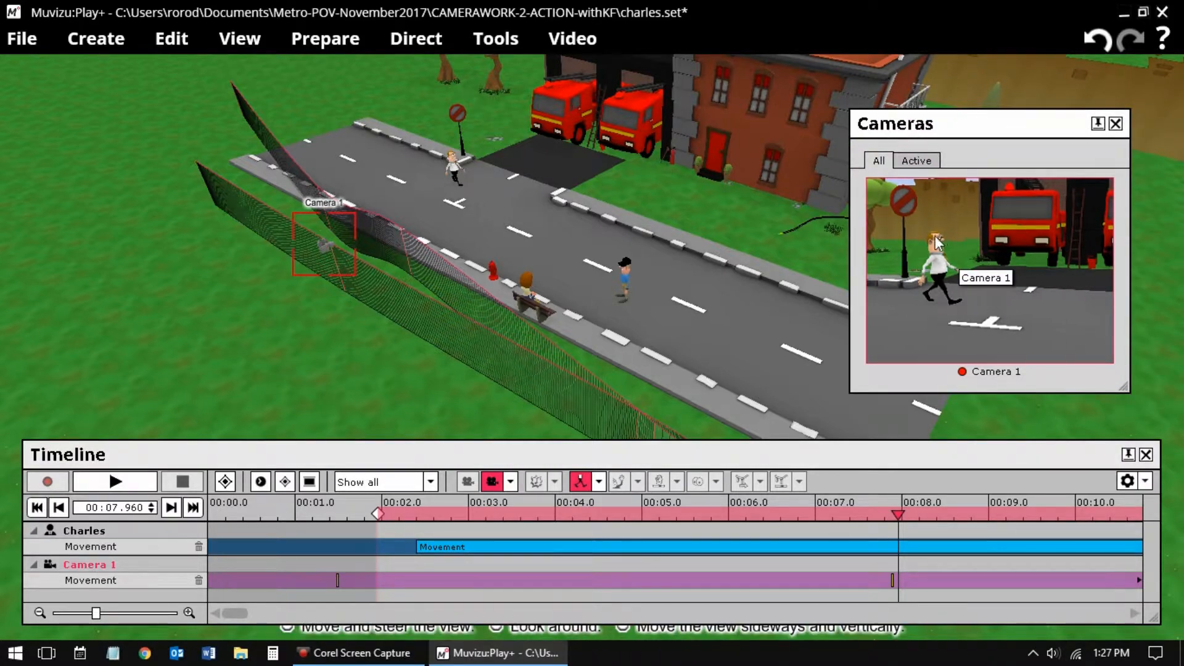
# Play the rest of the outward walk and turn, checking Camera 1's shot beside its key frames at 00:15.560, 00:19.880 and 00:21.000
pyautogui.click(116, 482)
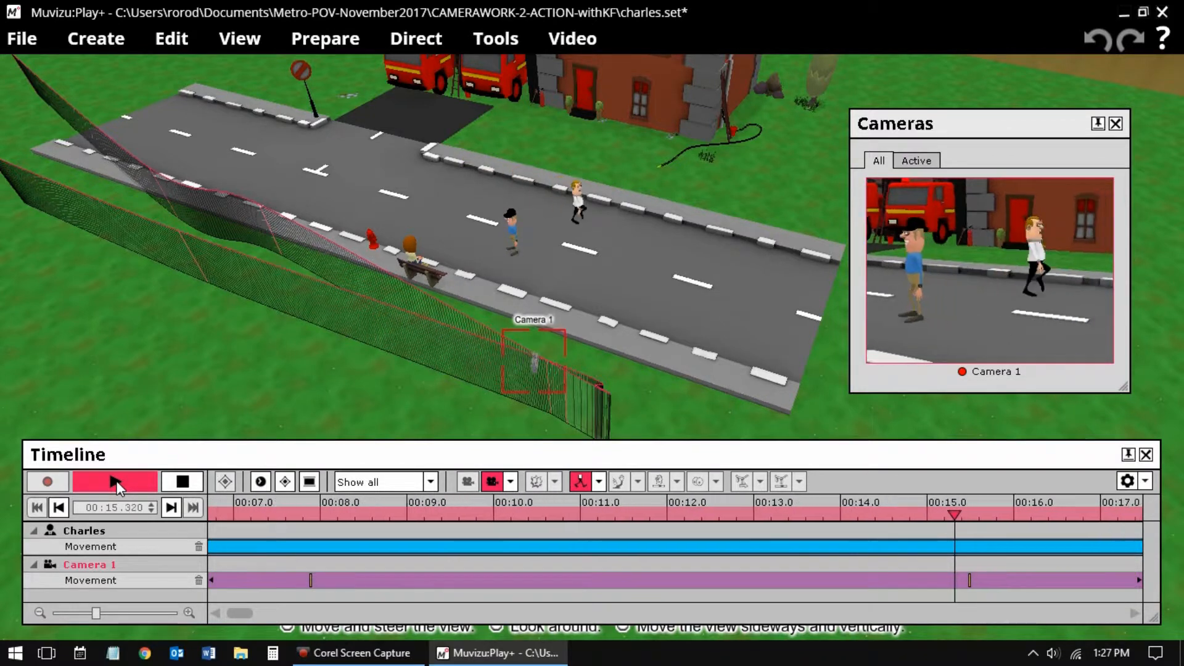
pyautogui.click(909, 582)
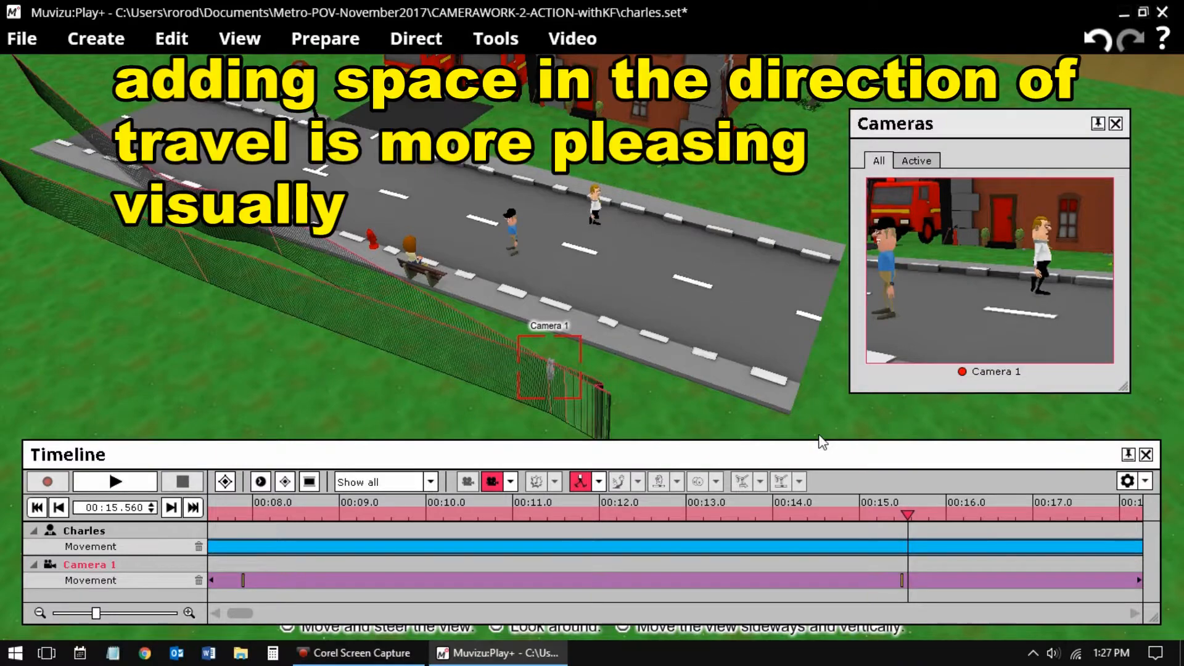
pyautogui.click(114, 484)
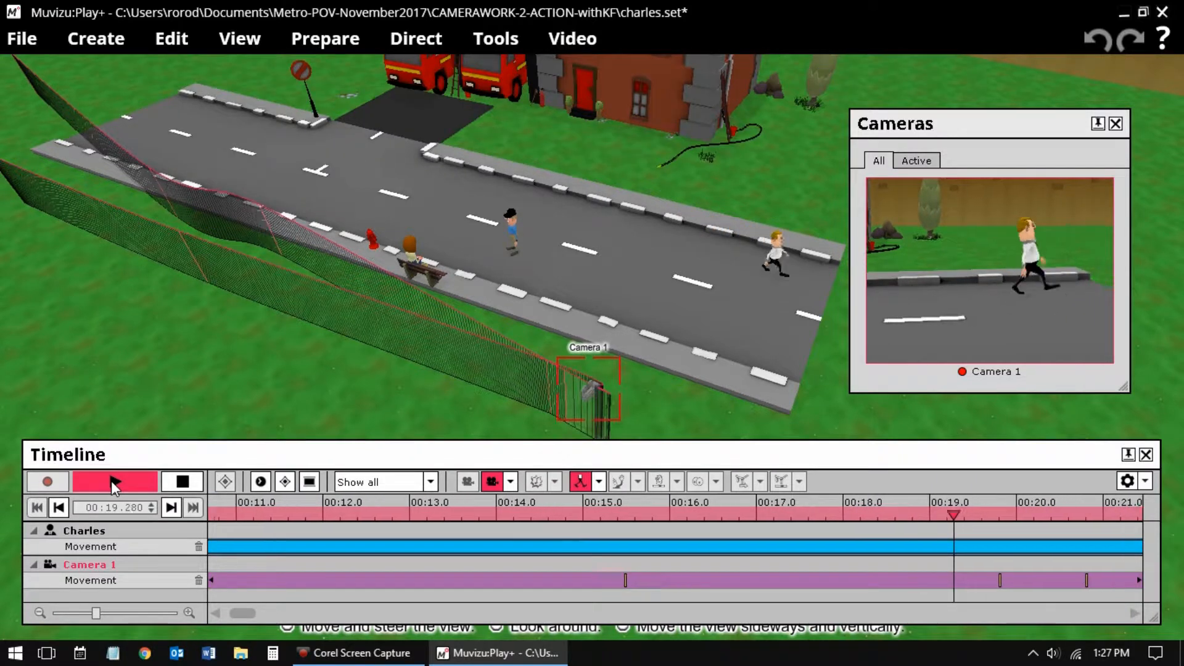
pyautogui.click(114, 484)
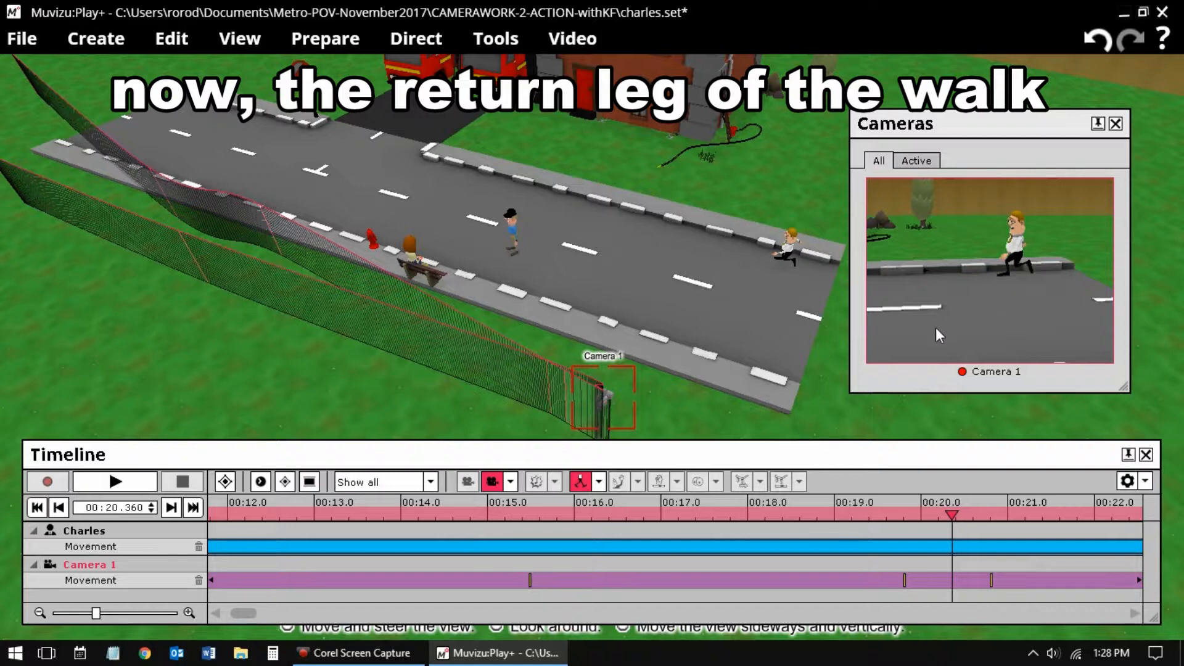
pyautogui.click(910, 580)
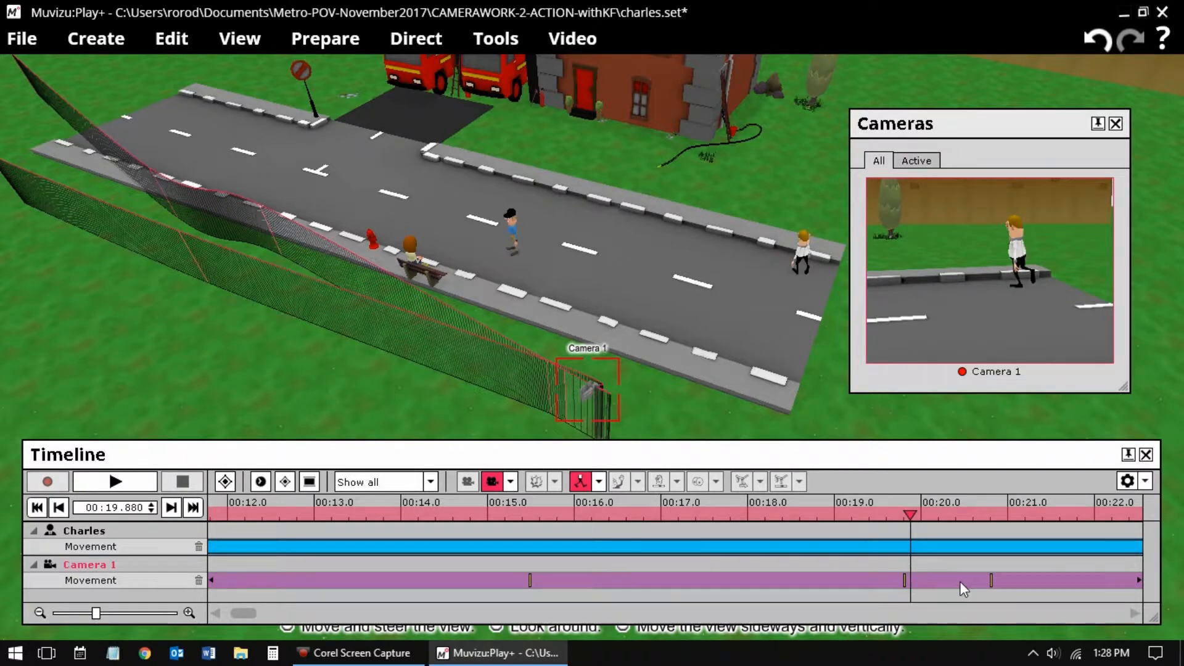
pyautogui.click(1004, 579)
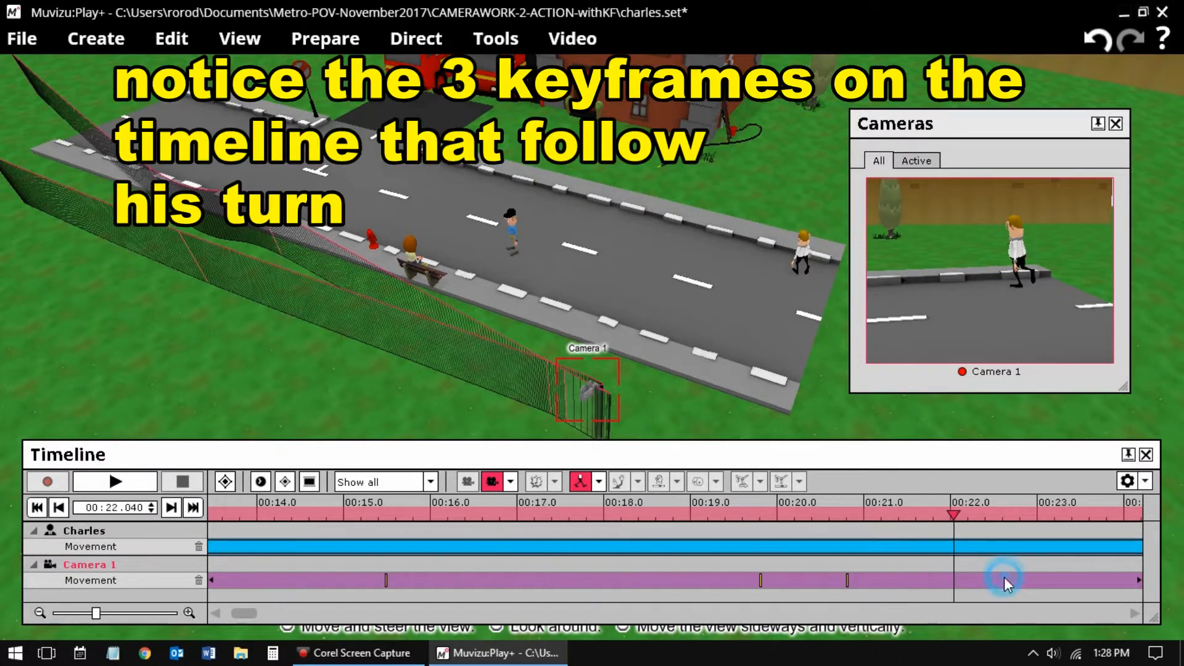
pyautogui.click(863, 582)
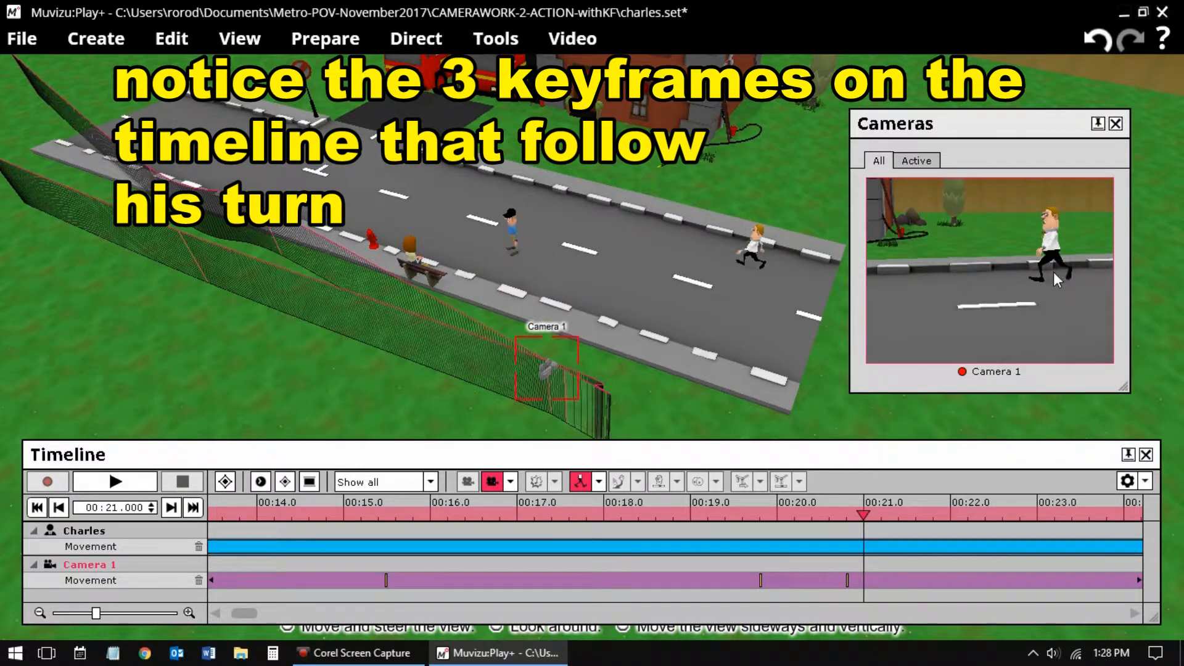
# Play the return leg of the walk and inspect Camera 1's shot near its key frames at 00:26.040 and 00:31.840
pyautogui.click(111, 482)
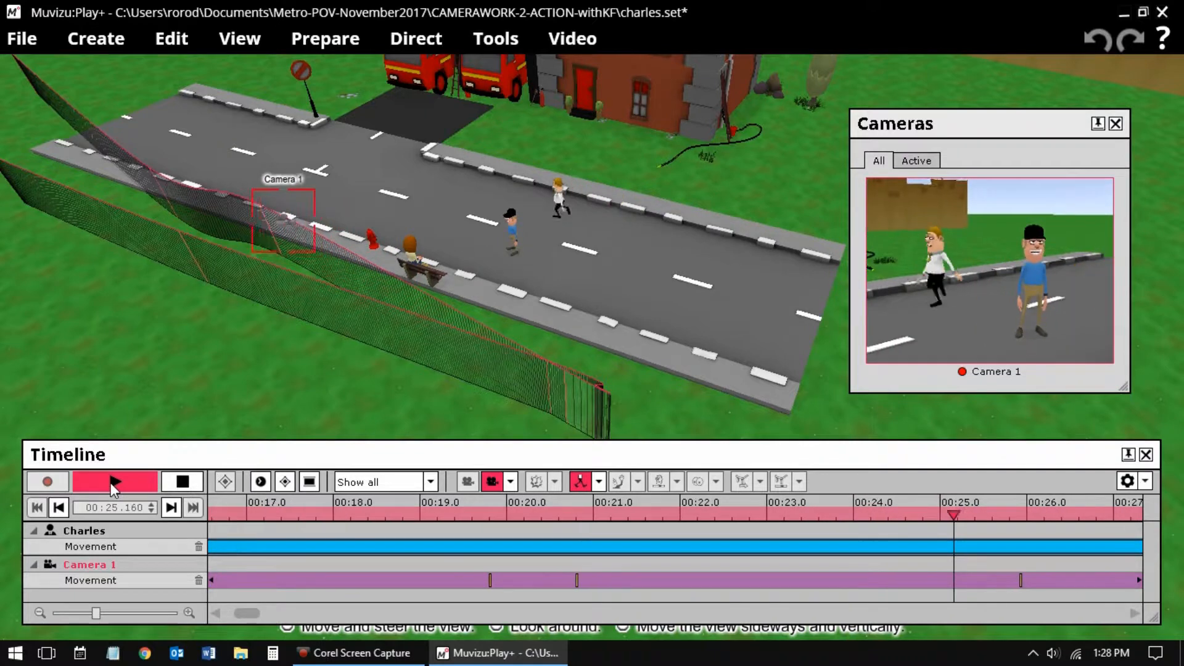
pyautogui.click(111, 484)
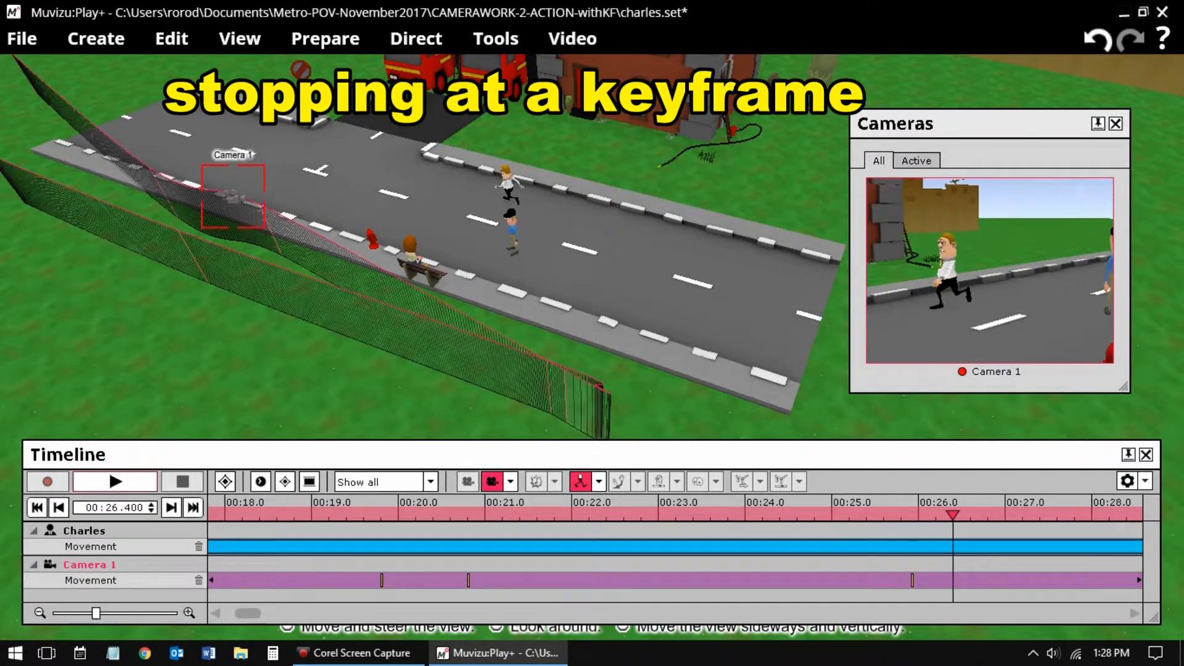
pyautogui.click(923, 583)
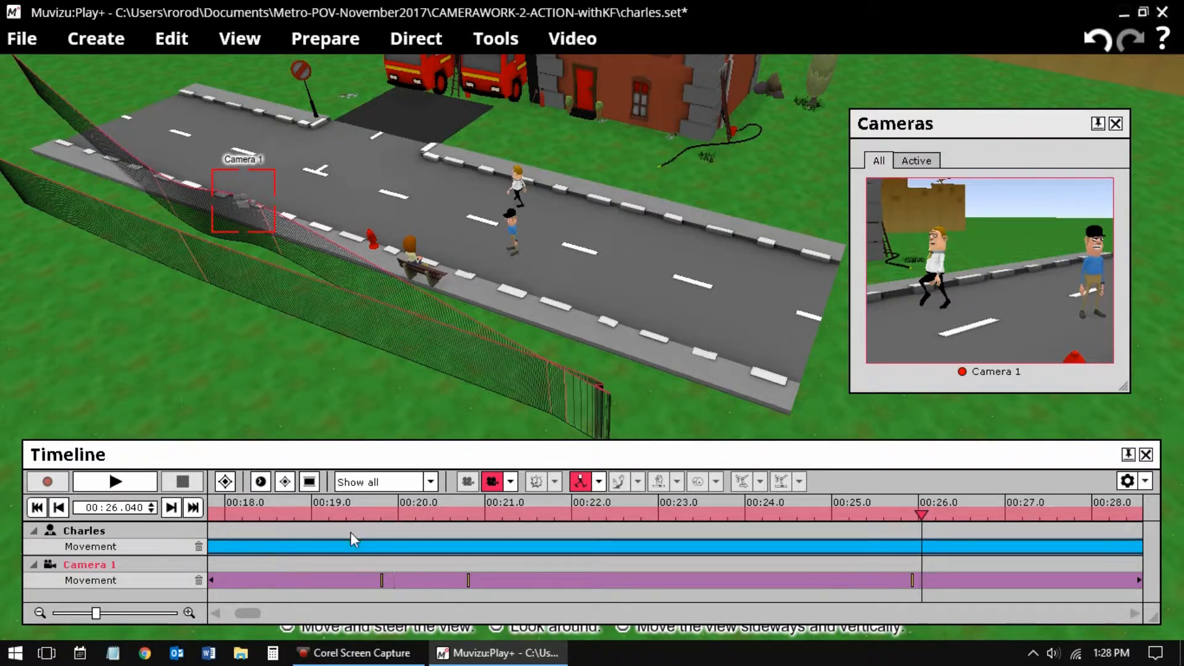
pyautogui.click(118, 482)
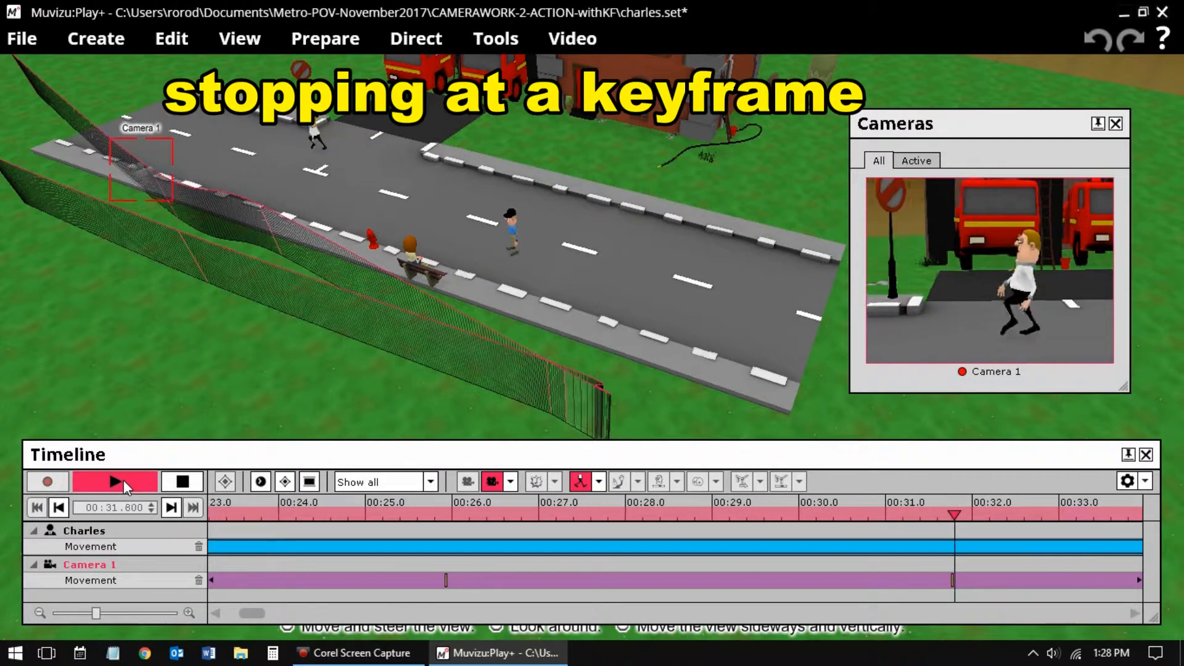
pyautogui.click(120, 482)
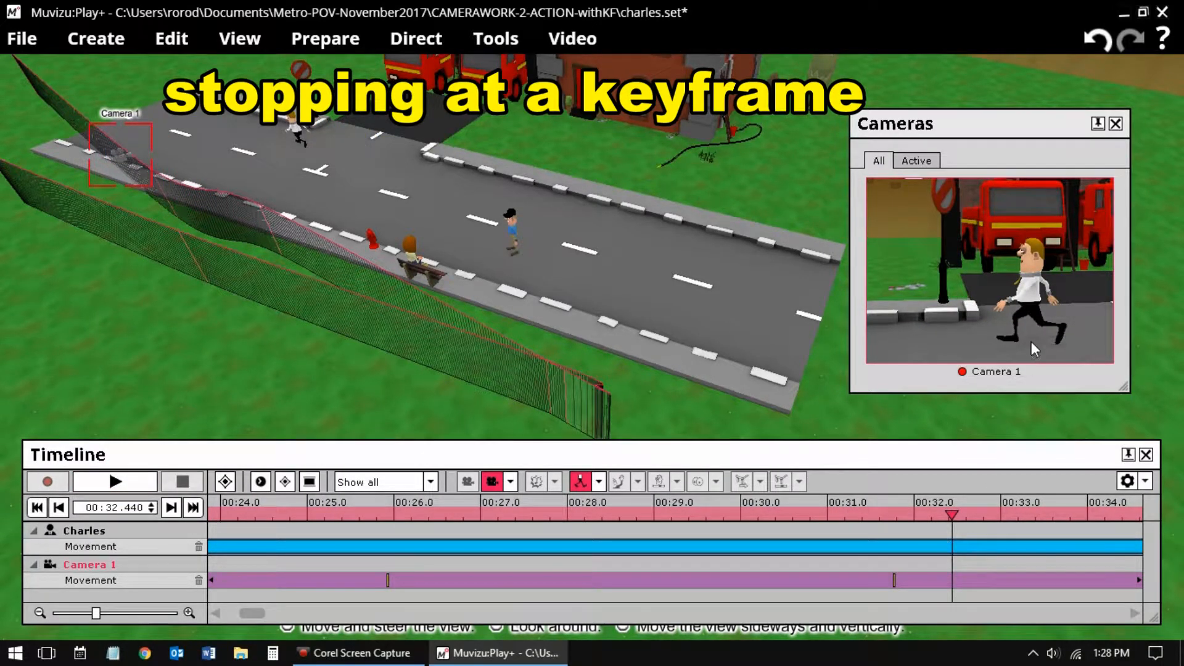
pyautogui.click(903, 582)
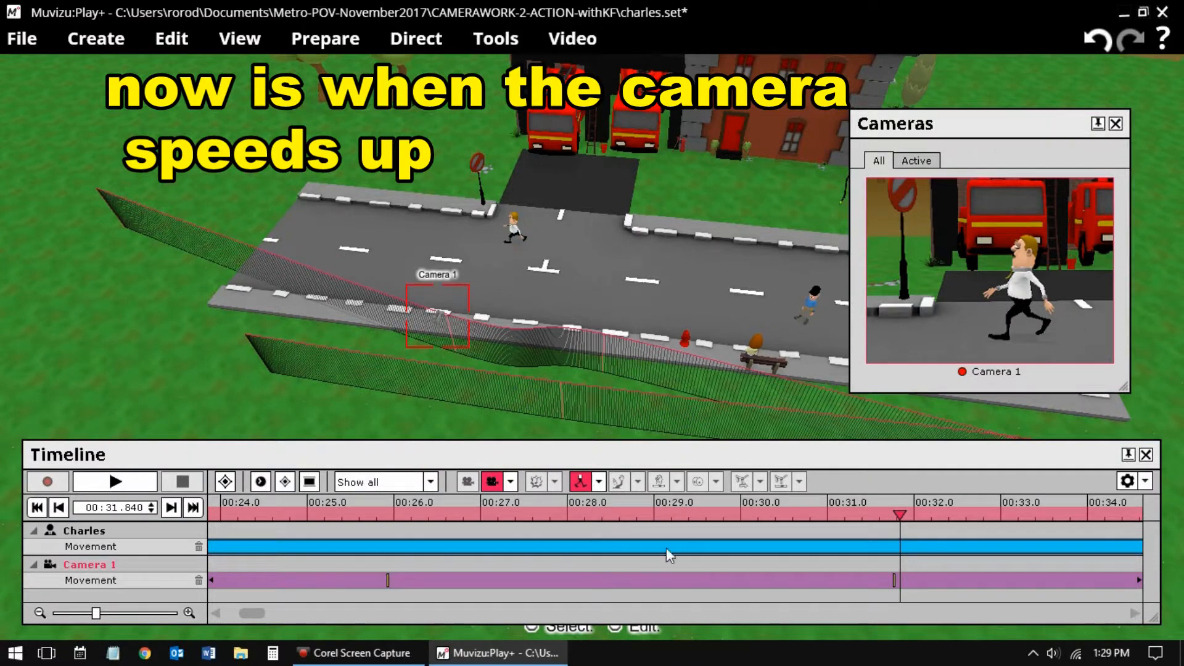
# Play the end of the scene, then check Camera 1's front view at 00:38.400 and forward to 00:41.720
pyautogui.click(114, 483)
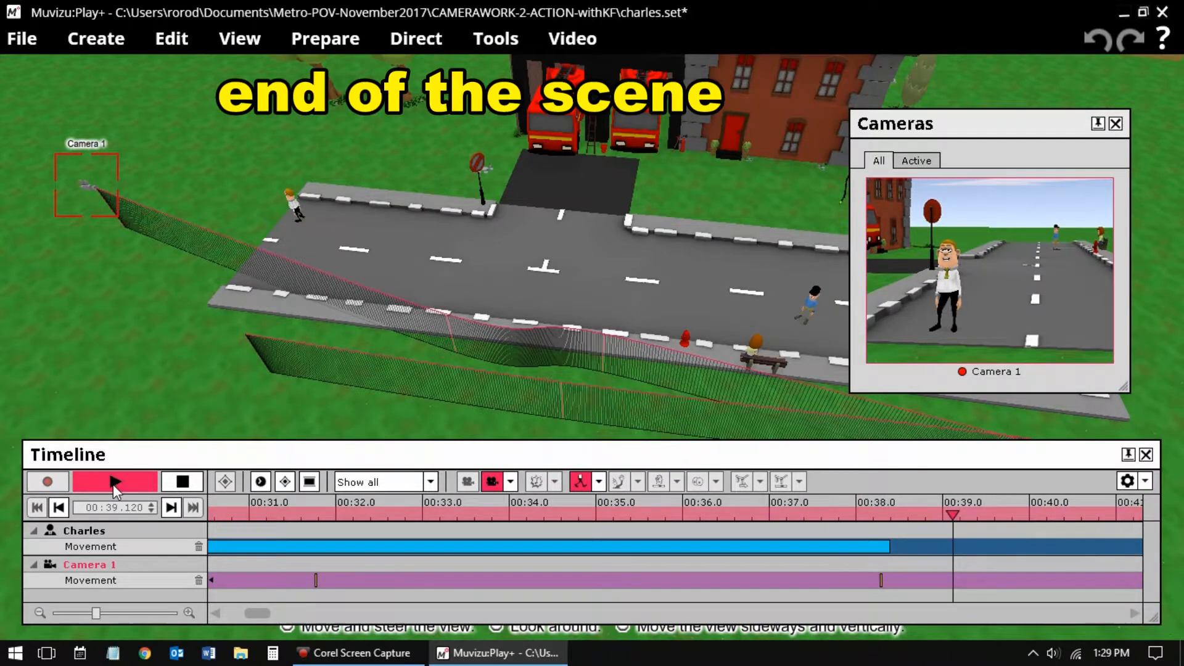
pyautogui.click(114, 484)
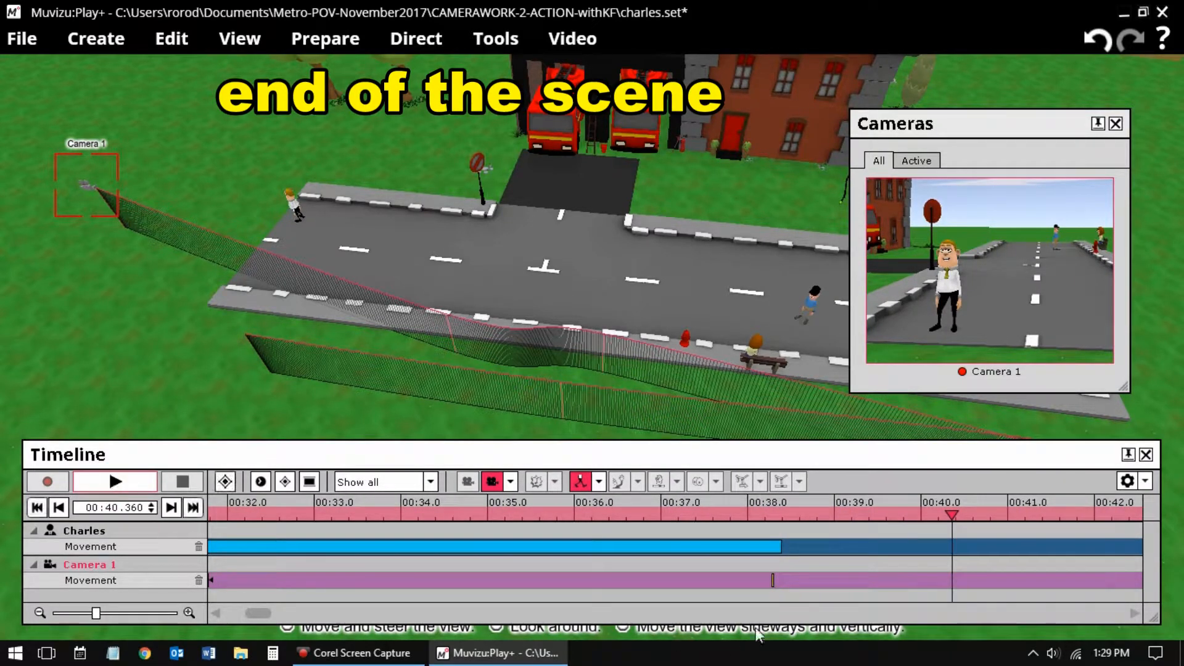
pyautogui.click(783, 576)
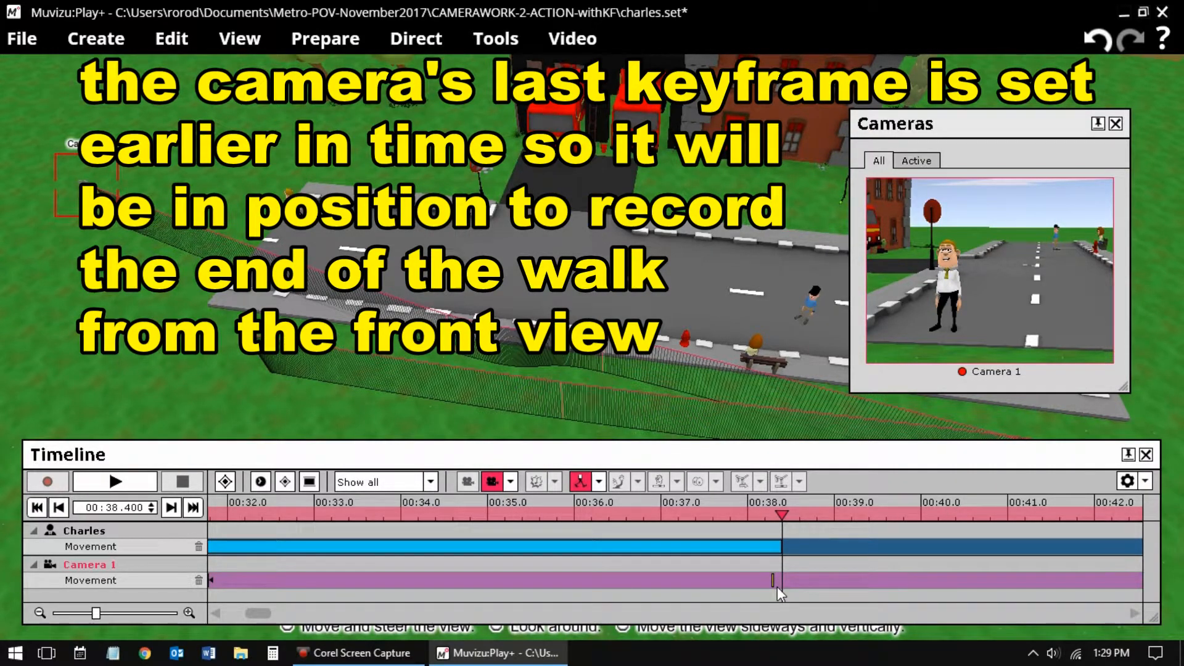
pyautogui.click(827, 588)
pyautogui.click(886, 589)
pyautogui.moveTo(893, 590); pyautogui.dragTo(1017, 581)
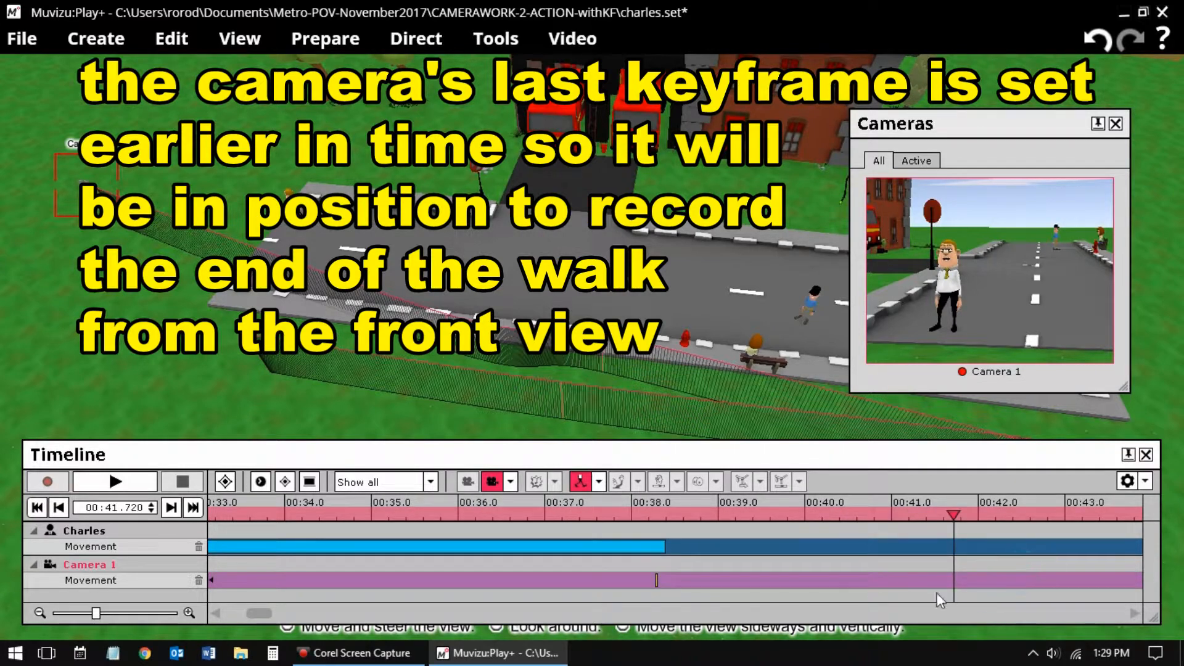